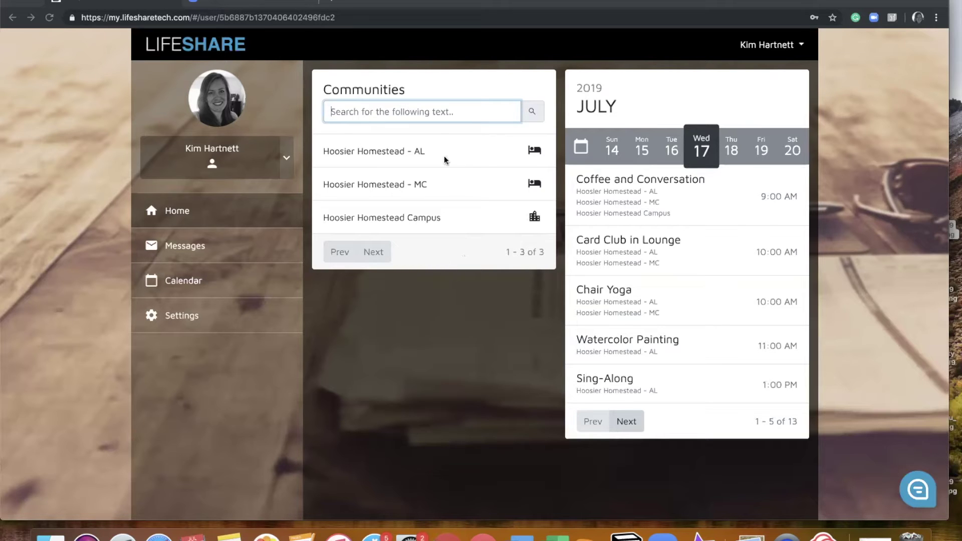
Visit the Hoosier Homestead - AL page, return home, and dismiss the community switcher twice
click(380, 150)
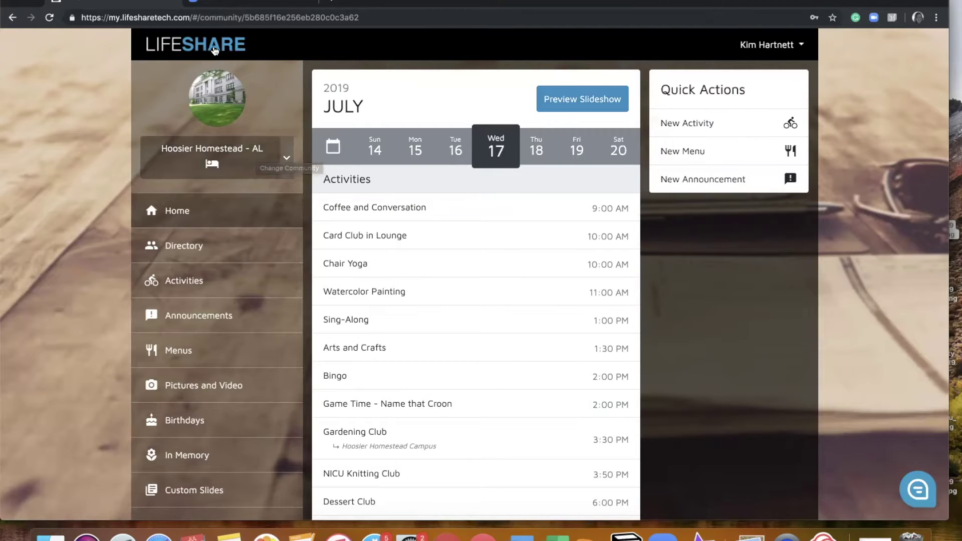
click(220, 82)
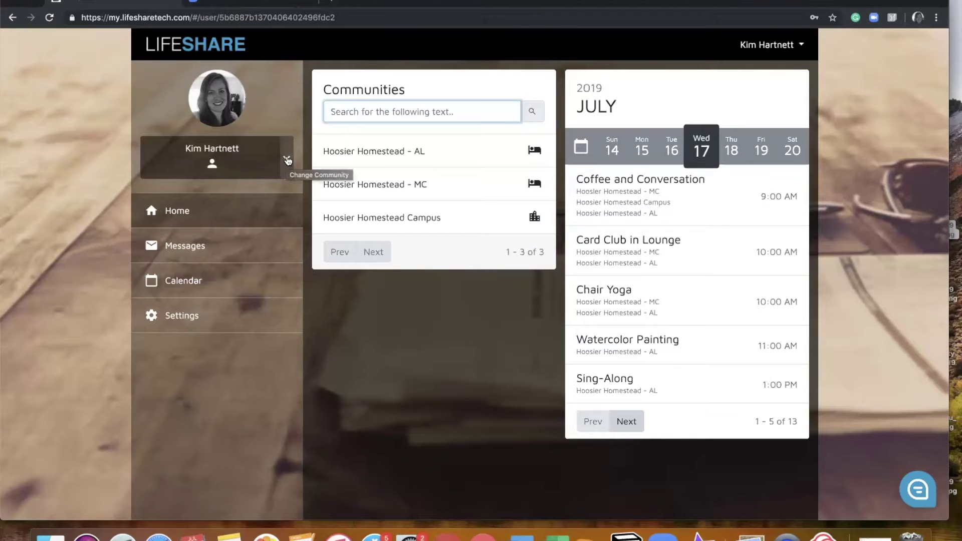
click(288, 160)
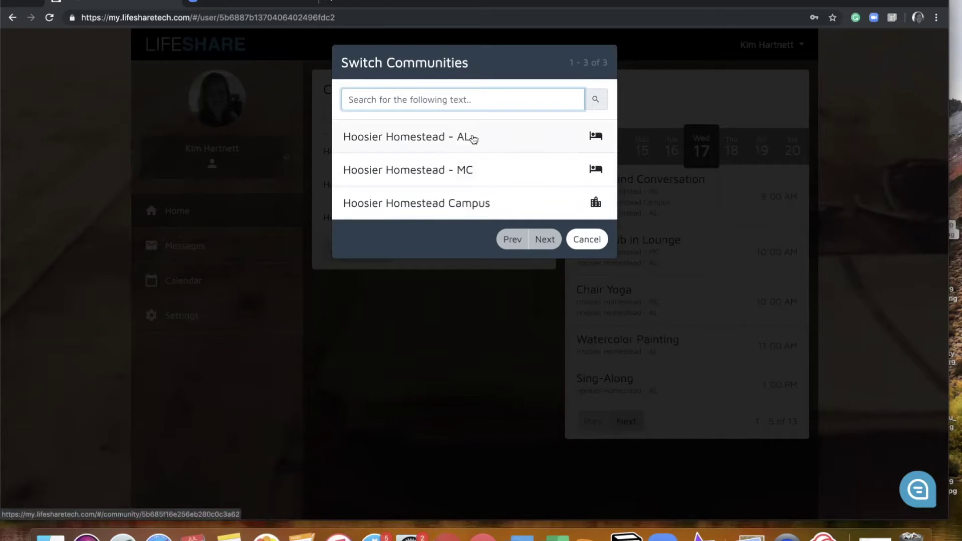
click(452, 293)
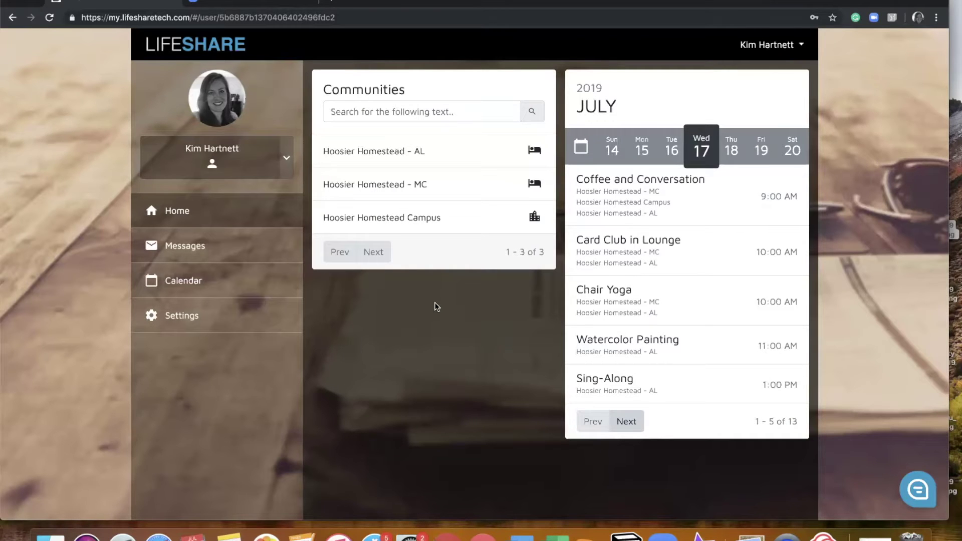
click(287, 160)
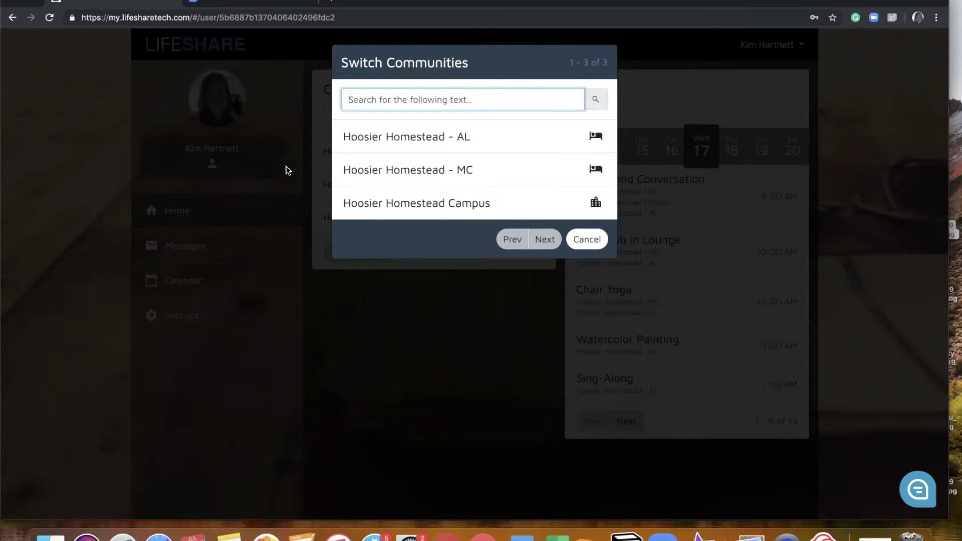
click(328, 297)
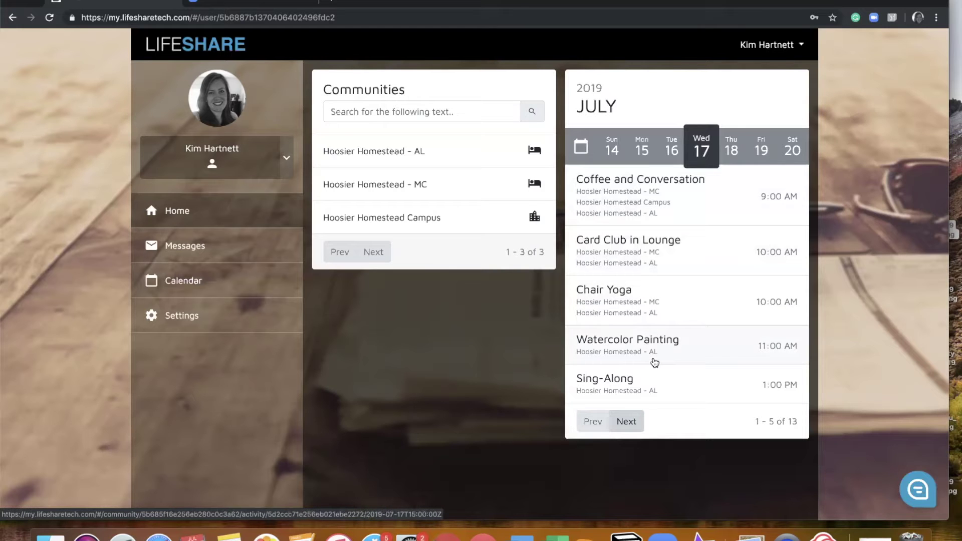
Page to the last of Wednesday's activities, then show Friday, July 19
click(626, 422)
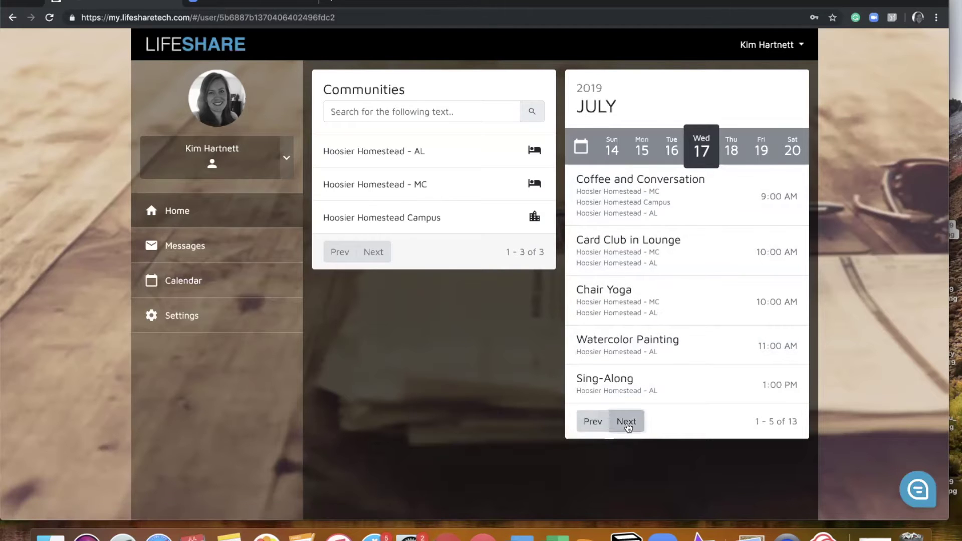
click(627, 422)
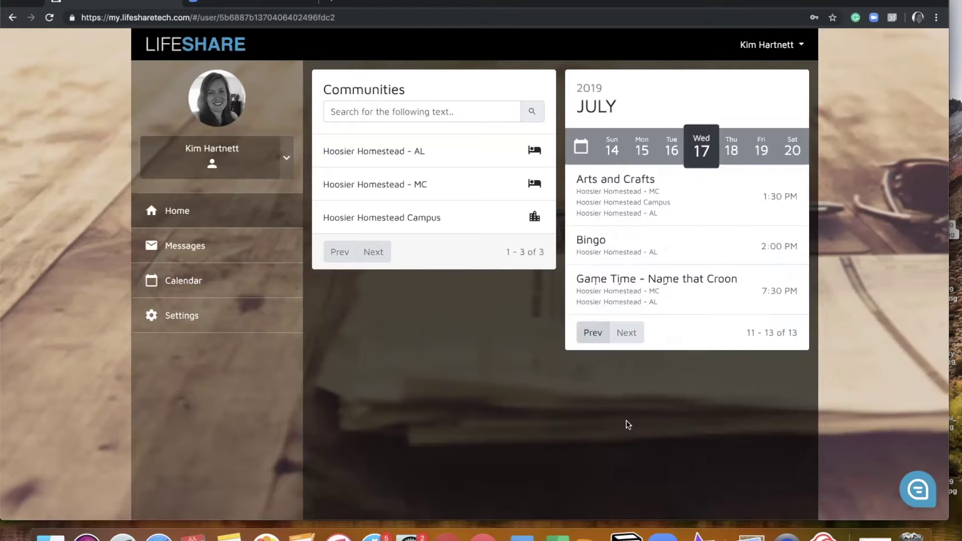
click(761, 153)
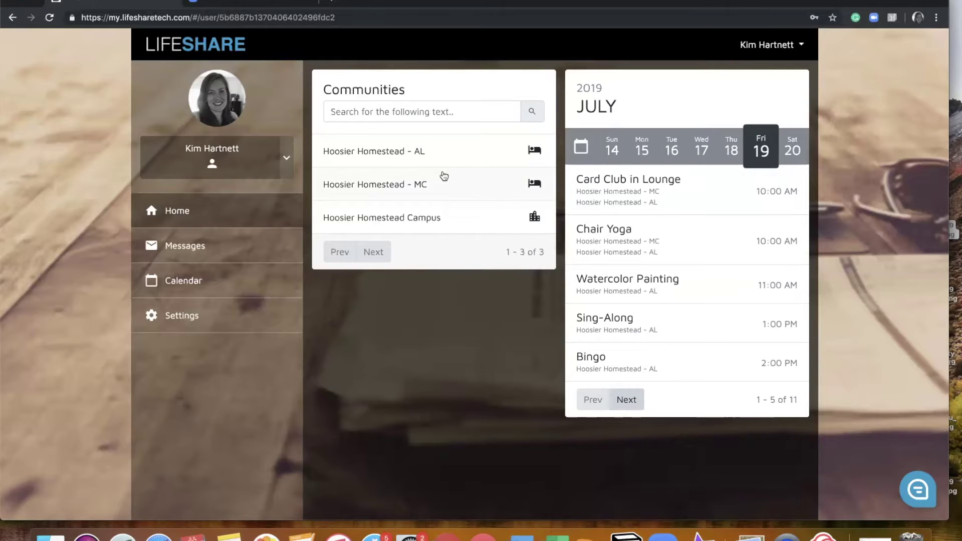
Open the Hoosier Homestead - AL dashboard and scroll through its activities, menus, birthdays and announcements
click(426, 155)
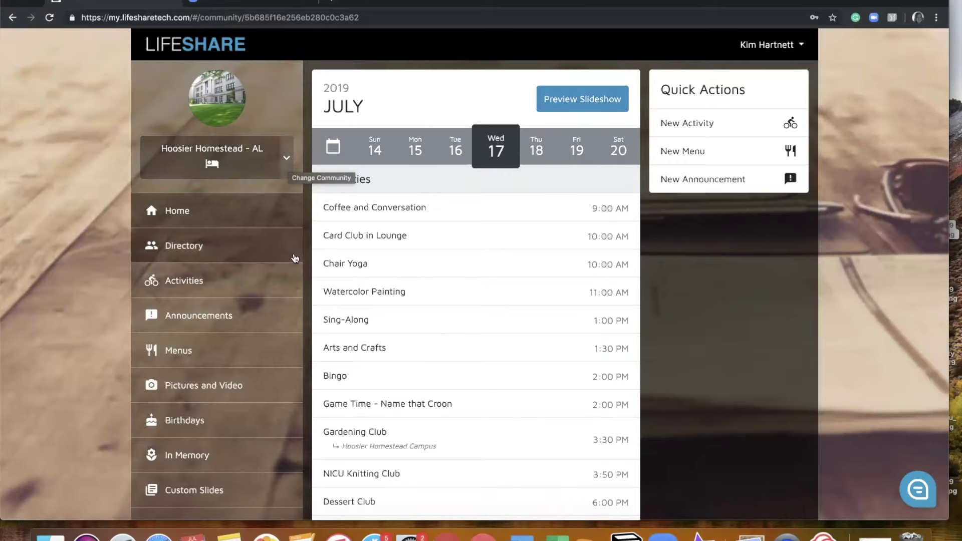
scroll(441, 295, down, 2)
scroll(441, 295, down, 8)
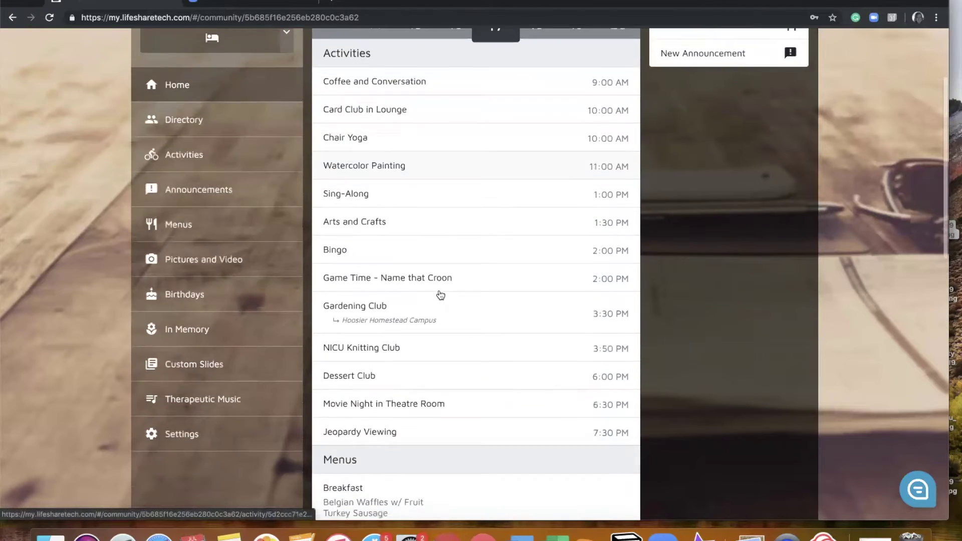
scroll(441, 295, down, 5)
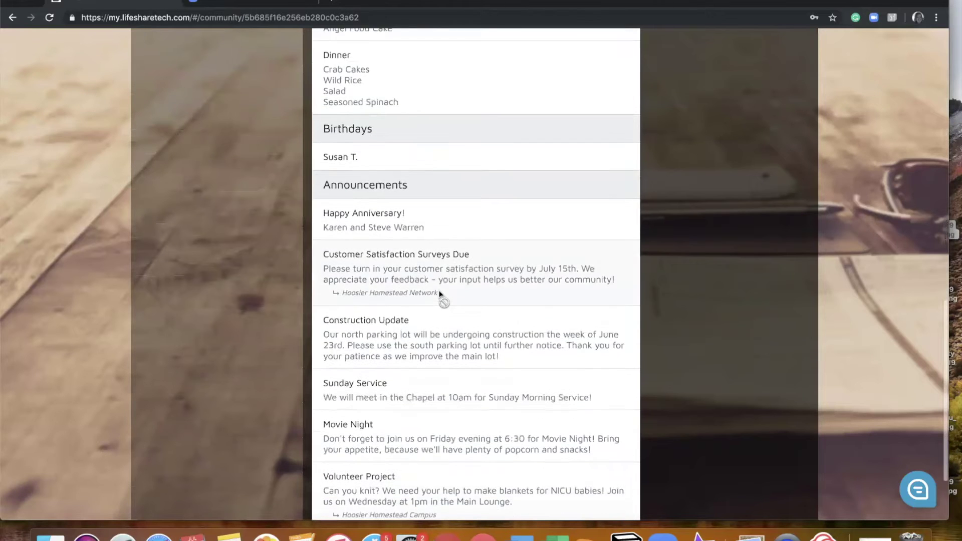
scroll(440, 295, up, 11)
scroll(441, 295, up, 4)
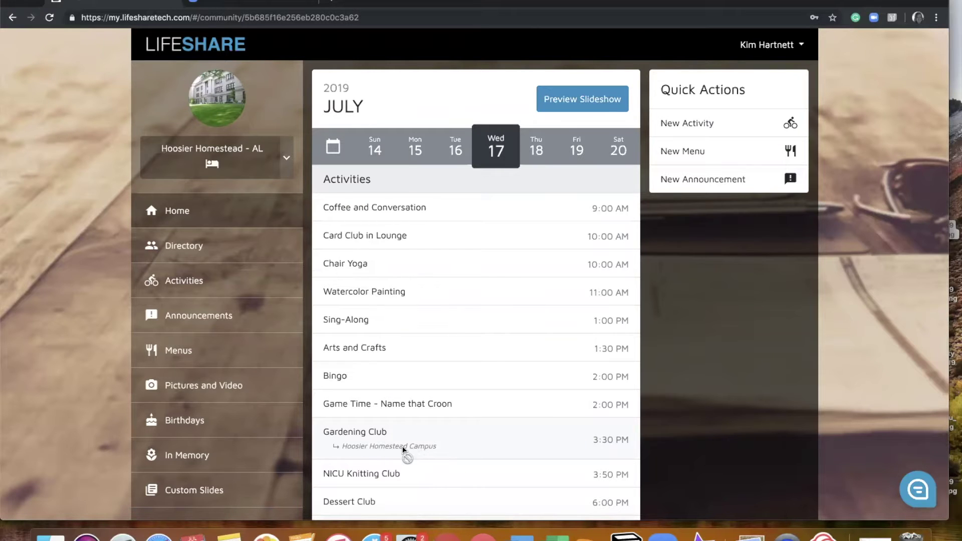
scroll(443, 441, down, 13)
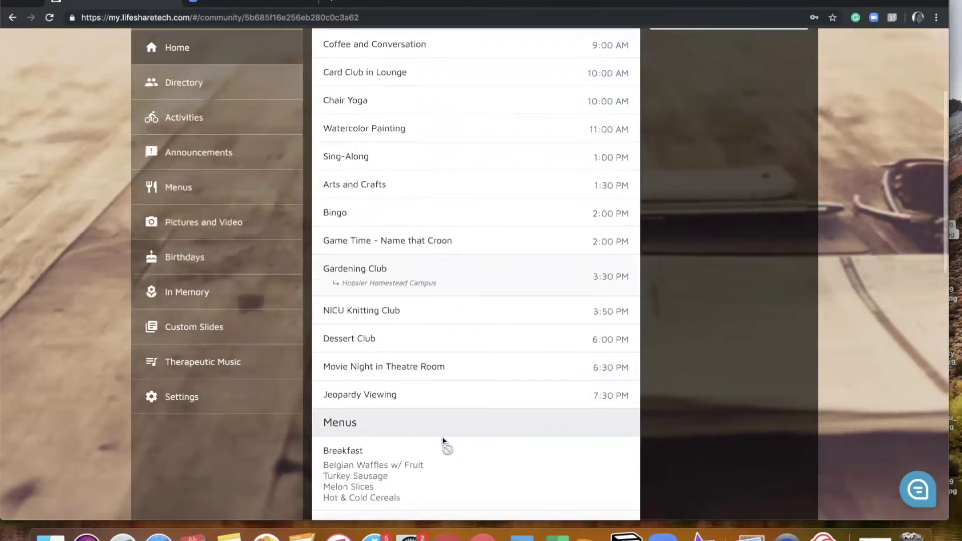
scroll(443, 441, down, 3)
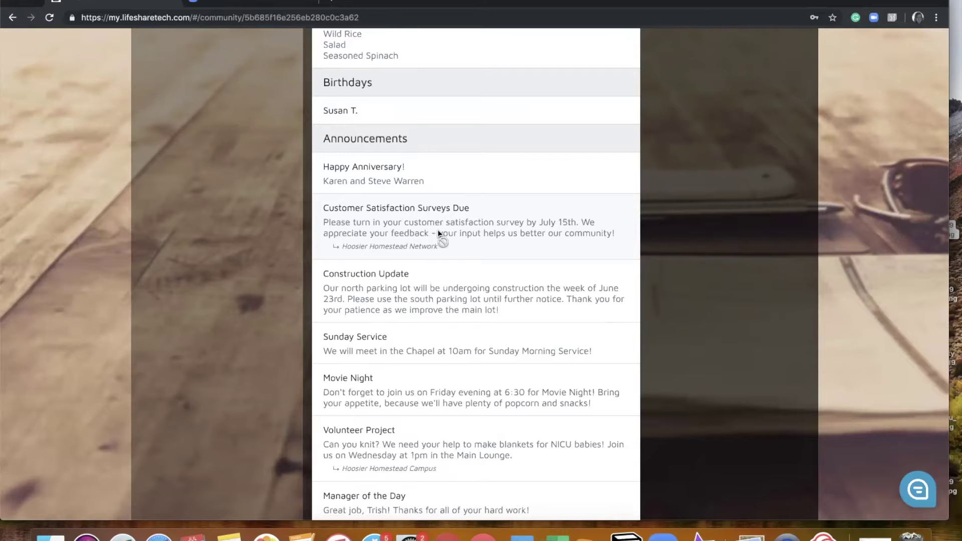
scroll(438, 232, up, 5)
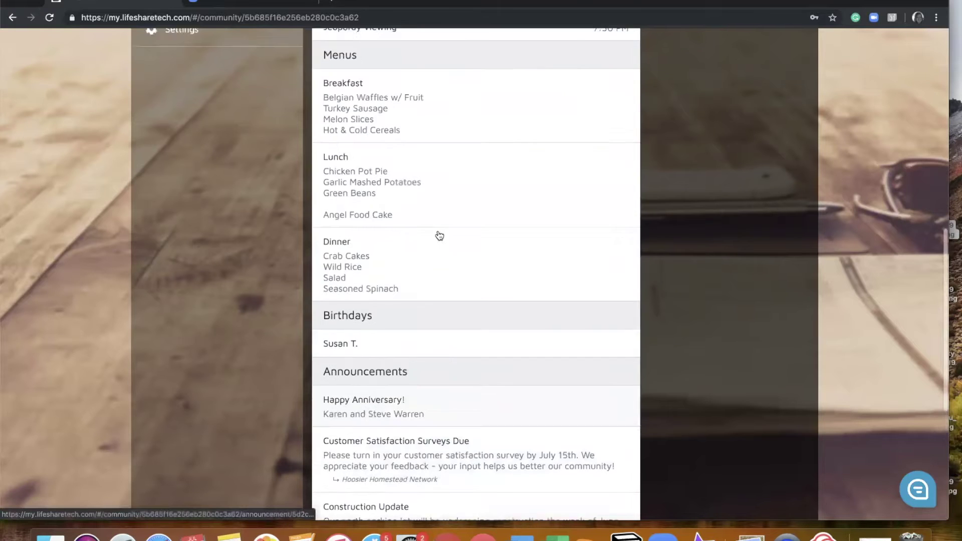
scroll(439, 235, up, 10)
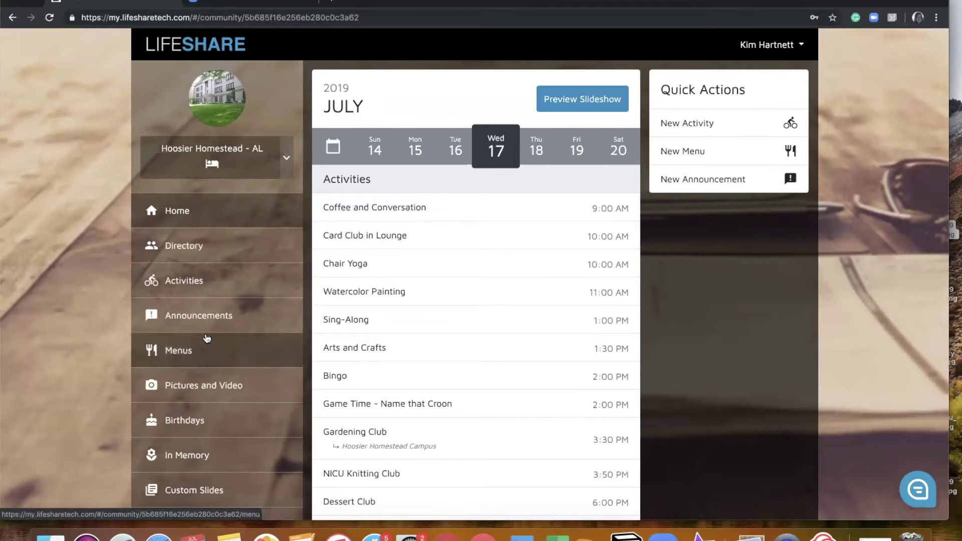
scroll(207, 338, down, 2)
scroll(206, 338, down, 3)
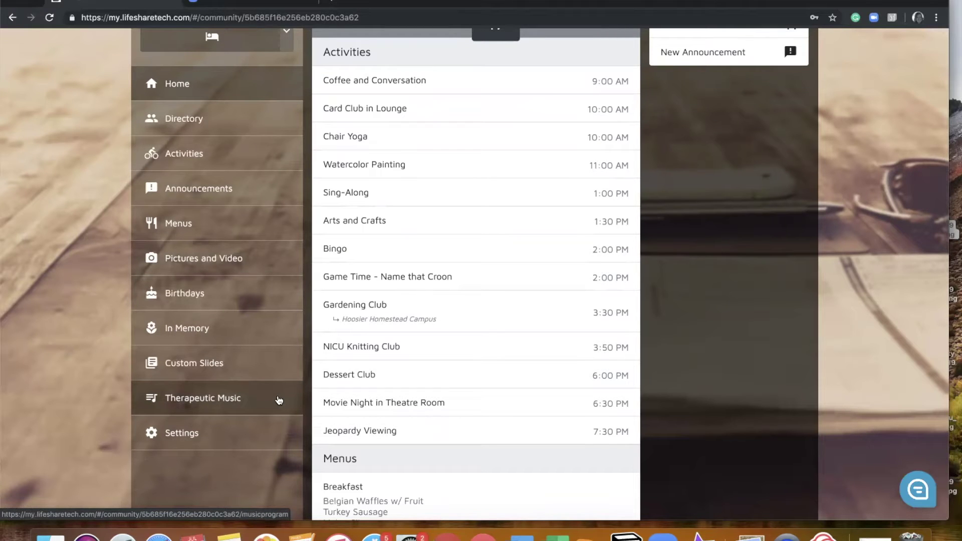
scroll(355, 348, up, 3)
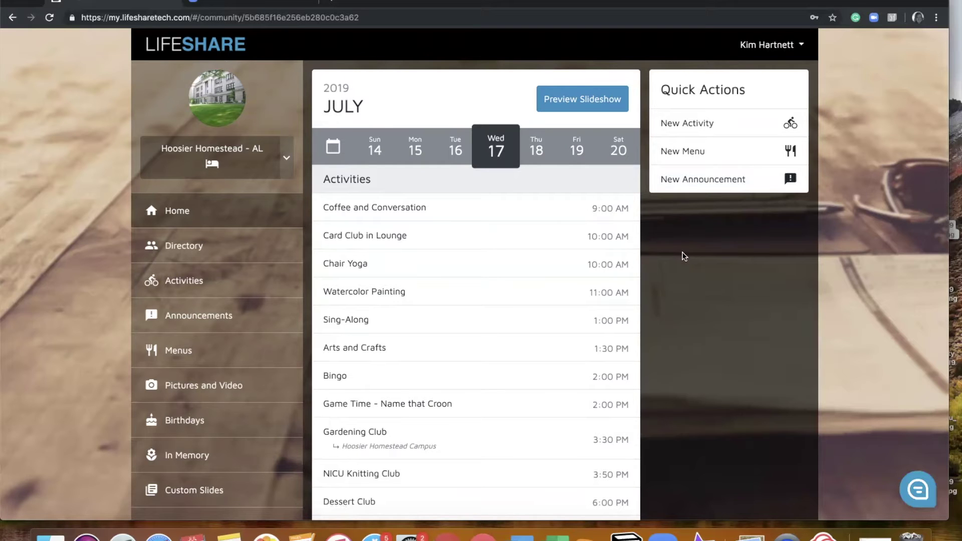
Preview the daily slideshow through to the Construction Update slide and change its theme
click(578, 100)
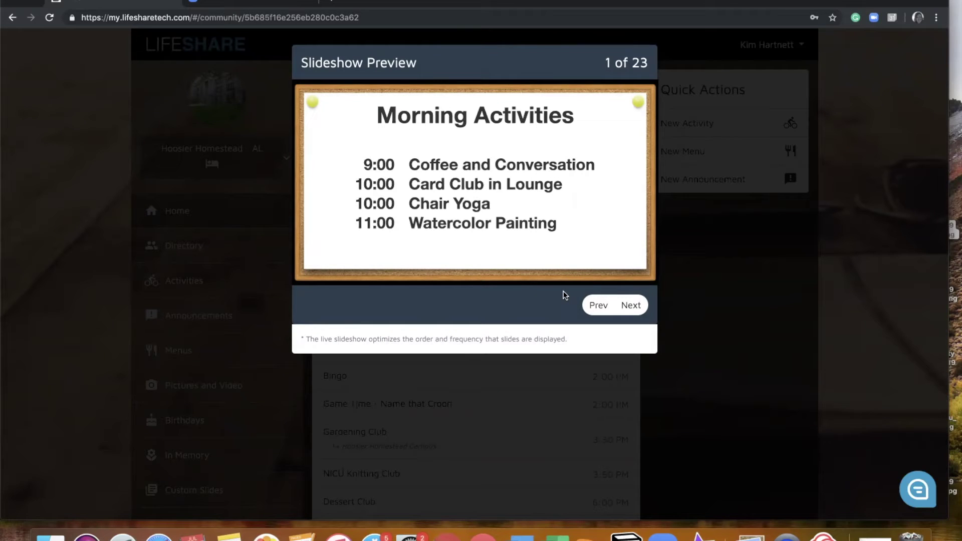
click(632, 306)
click(632, 306)
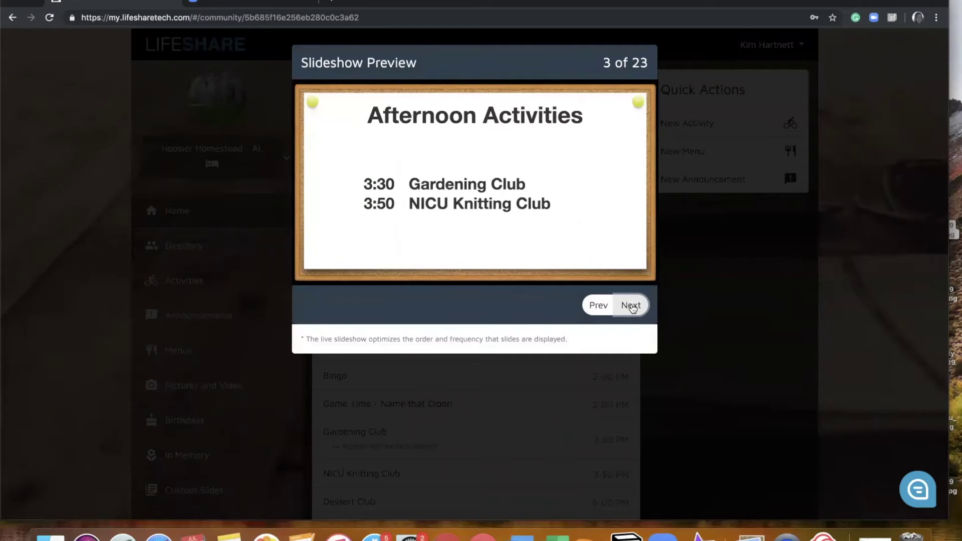
click(632, 306)
click(632, 306)
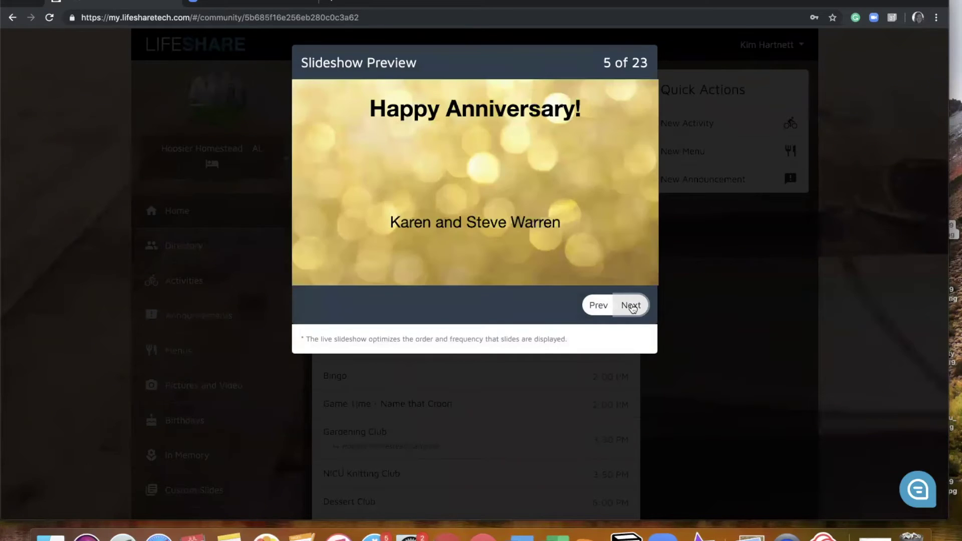
click(632, 306)
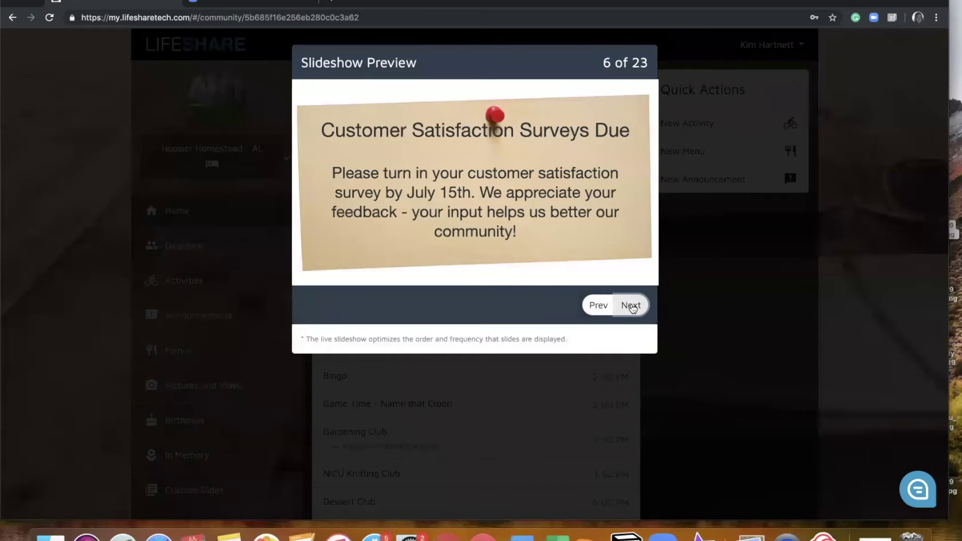
click(632, 306)
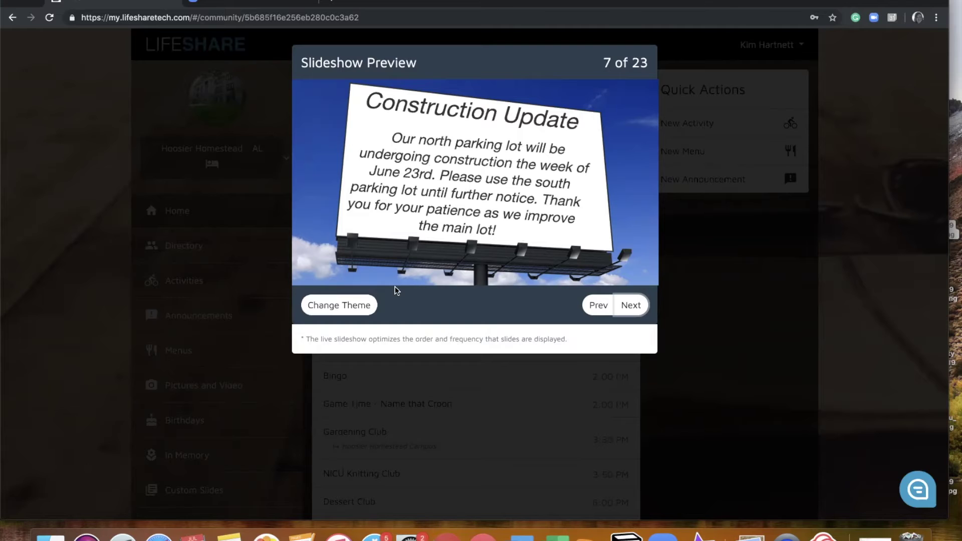
click(344, 309)
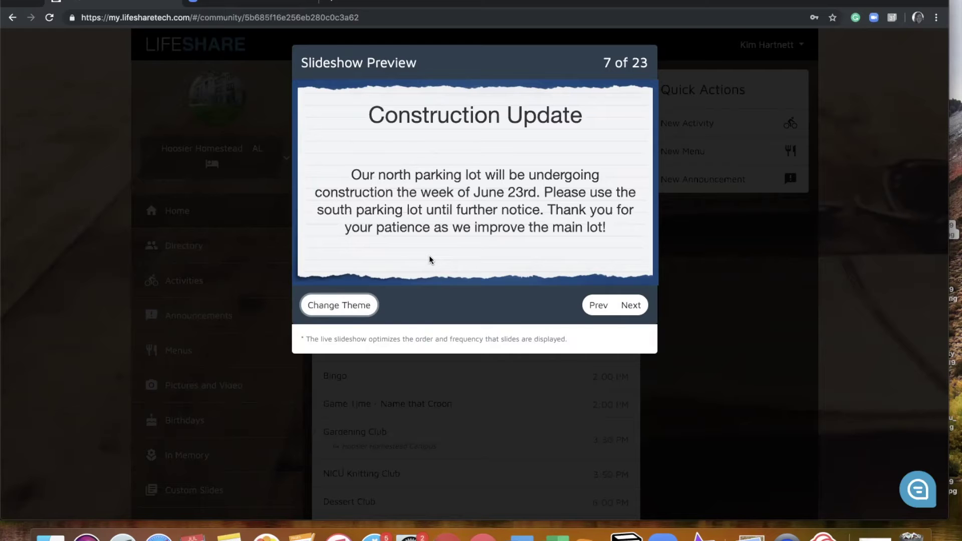
Continue through Sunday Service, birthday and meal slides to Coffee and Conversation, then close
click(632, 307)
click(631, 307)
click(631, 307)
click(632, 307)
click(632, 307)
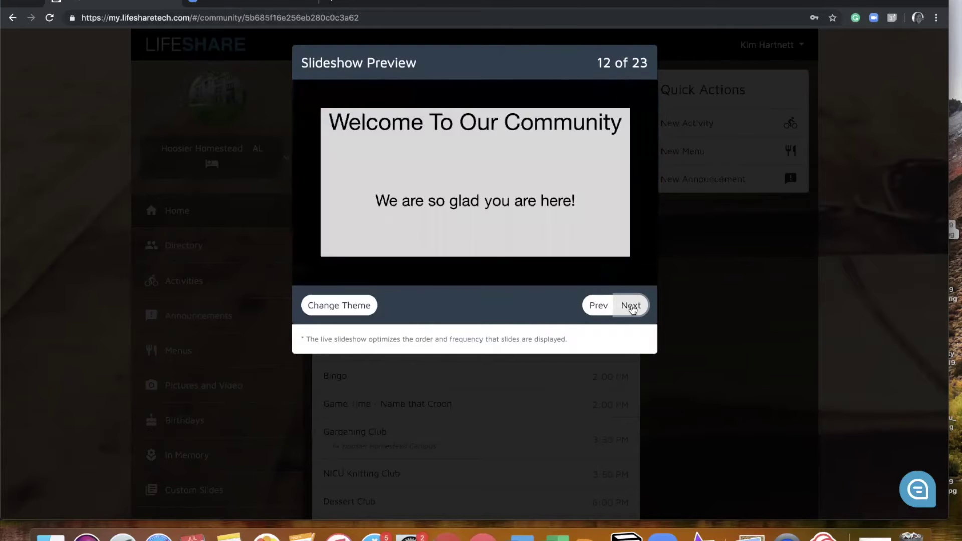
click(632, 306)
click(632, 307)
click(631, 307)
click(632, 307)
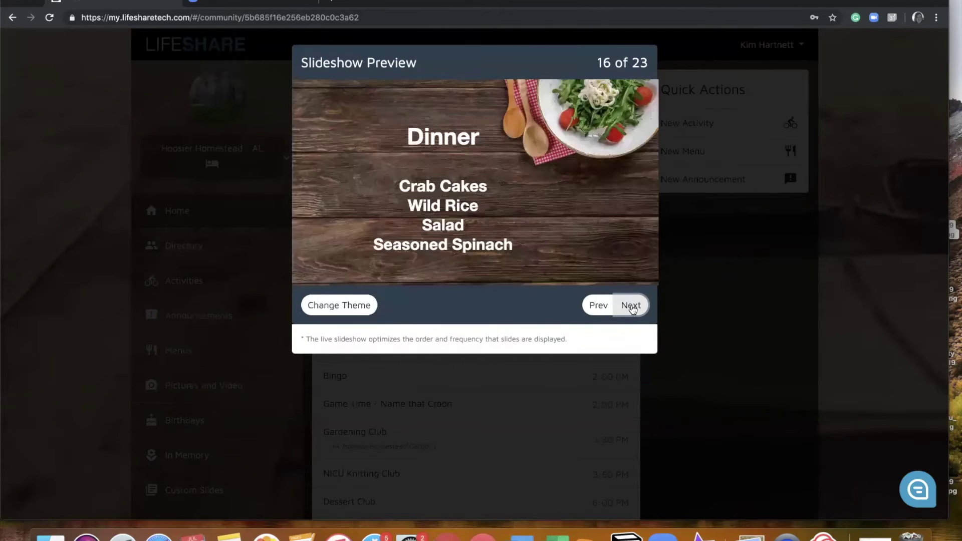
click(631, 307)
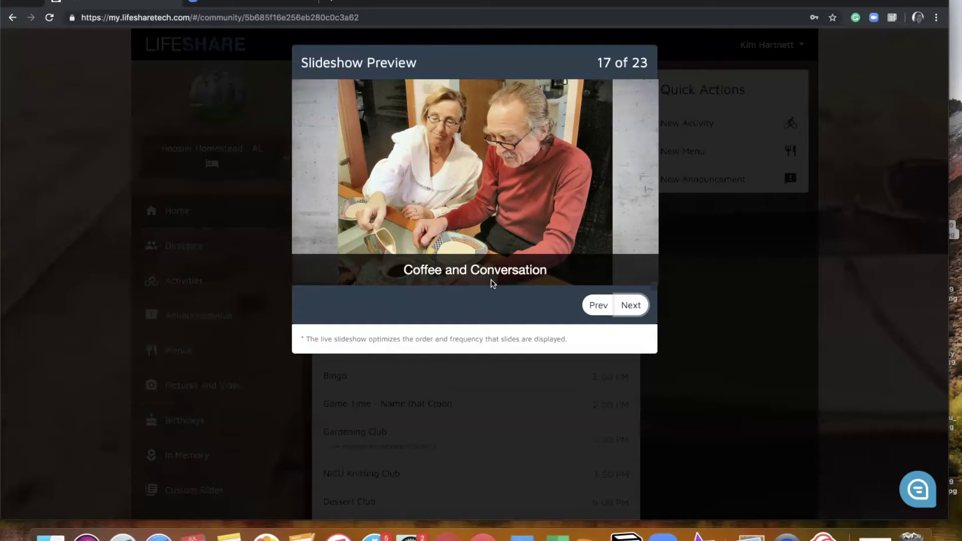
click(684, 311)
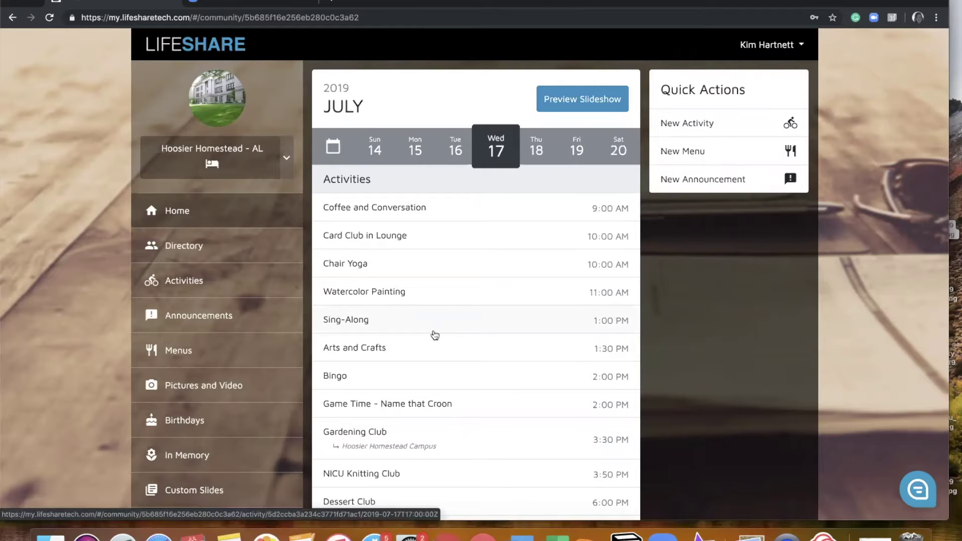
Open the Activities page and scroll down to July's Published Calendars panel
scroll(435, 330, down, 1)
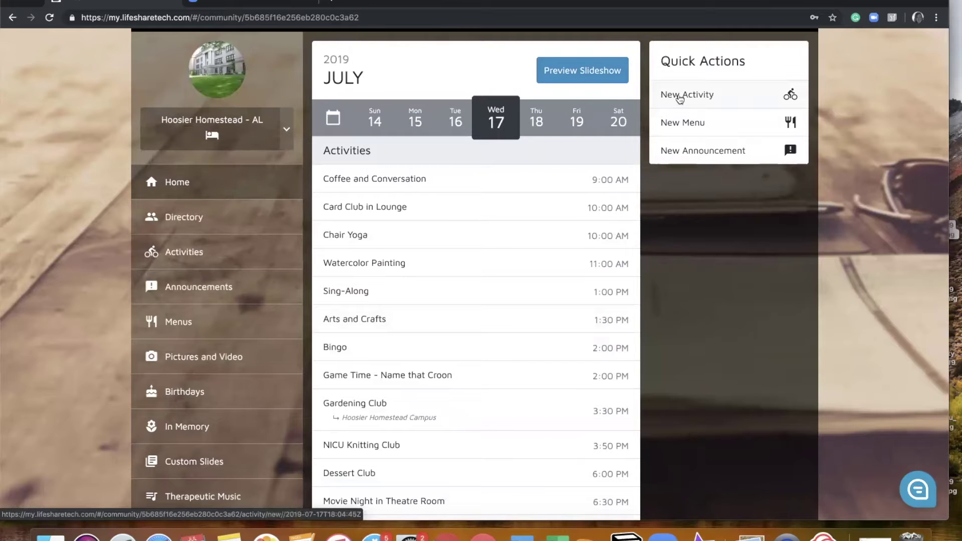
click(250, 253)
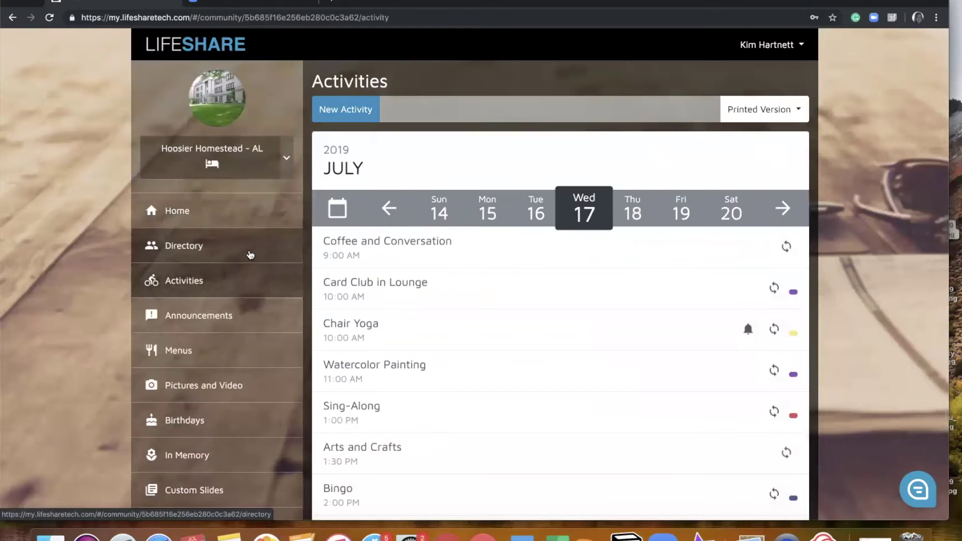
scroll(441, 317, down, 1)
scroll(441, 317, down, 10)
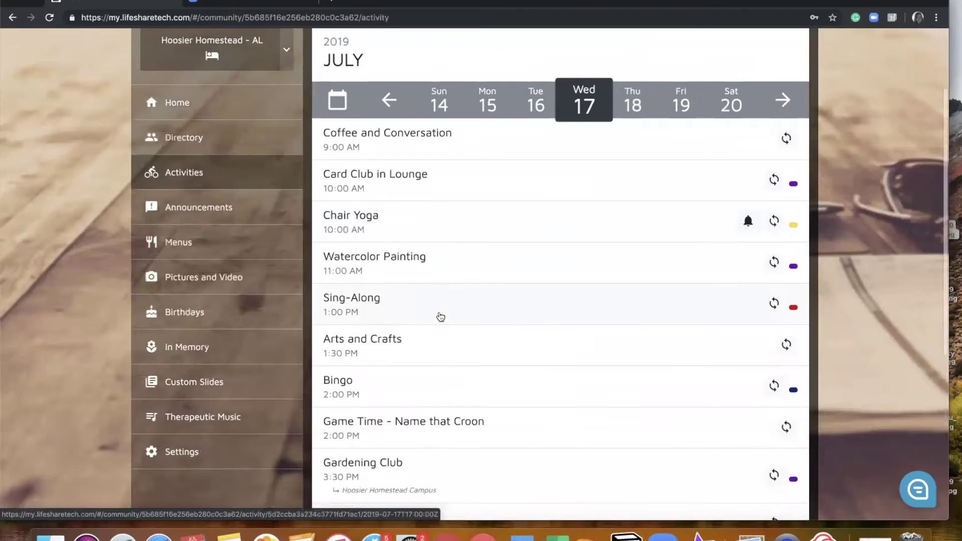
scroll(440, 316, down, 4)
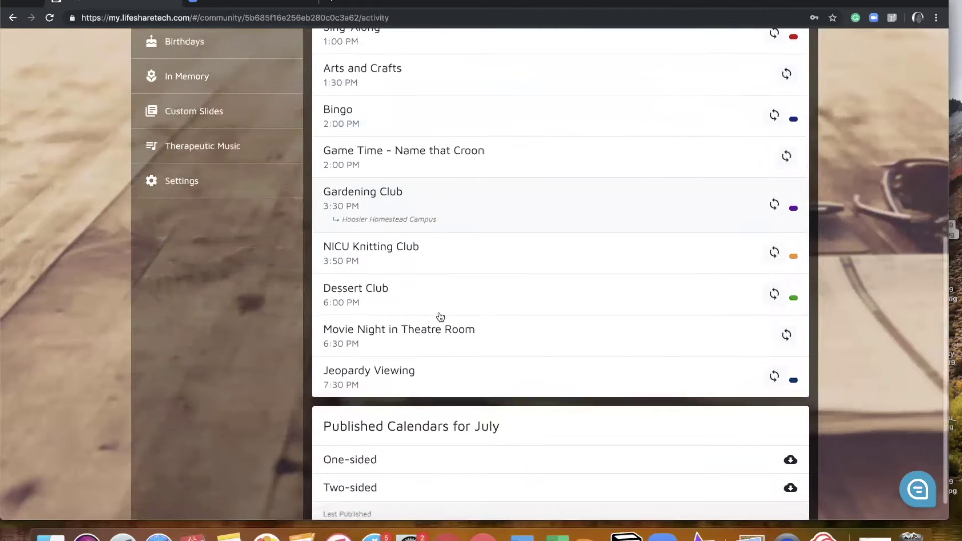
scroll(440, 317, down, 1)
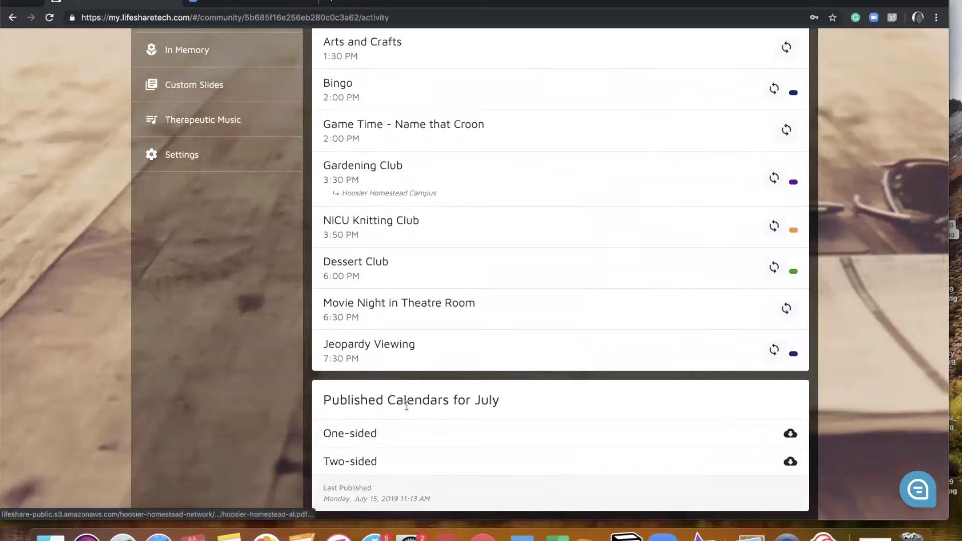
scroll(455, 448, up, 8)
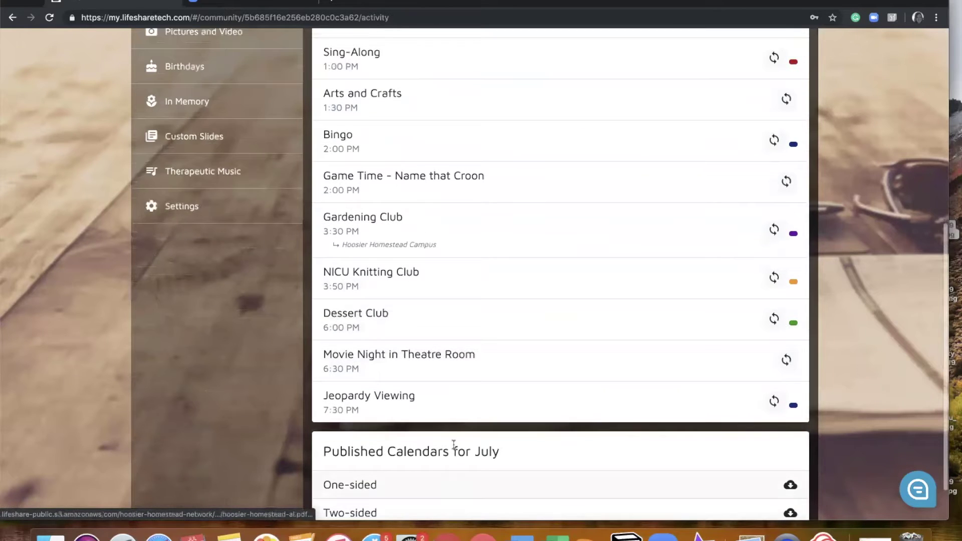
scroll(453, 445, up, 3)
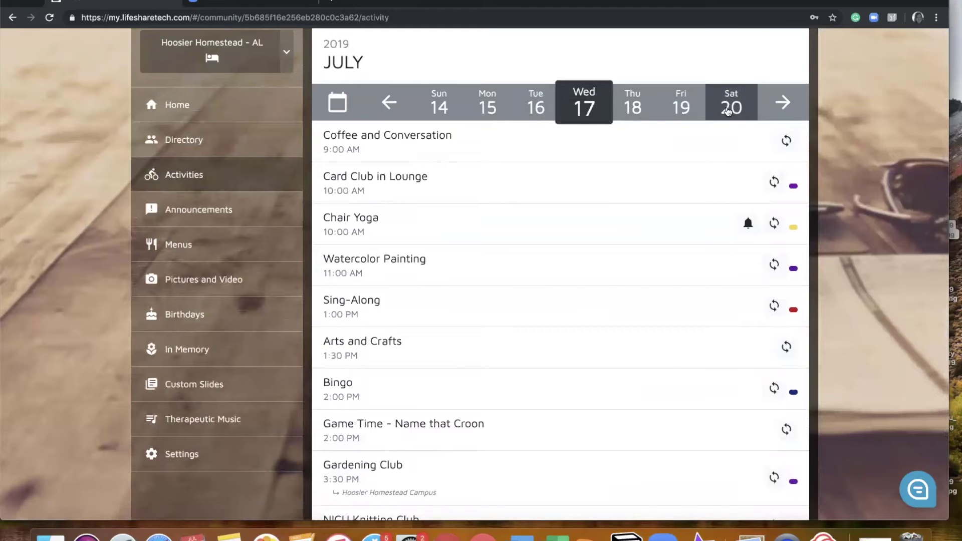
click(632, 110)
click(682, 107)
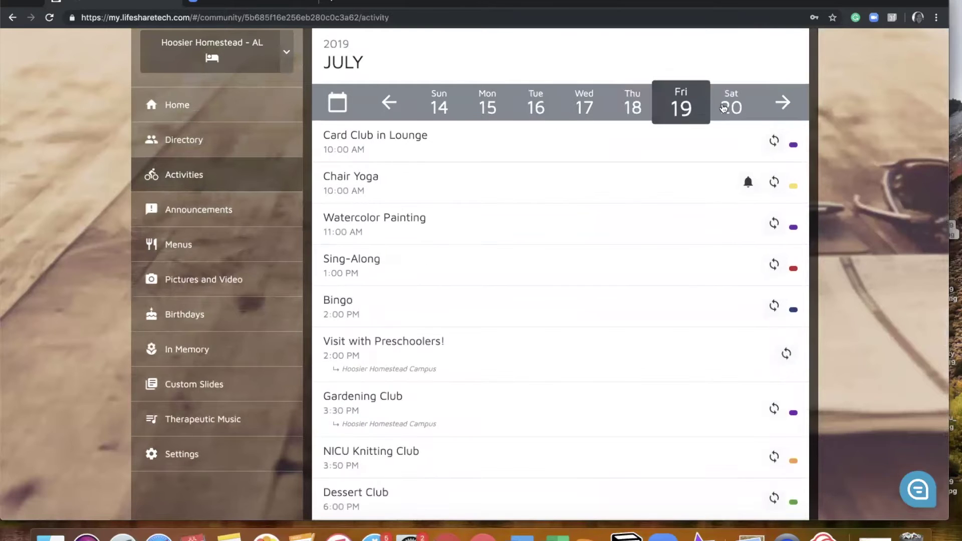
click(731, 106)
click(583, 106)
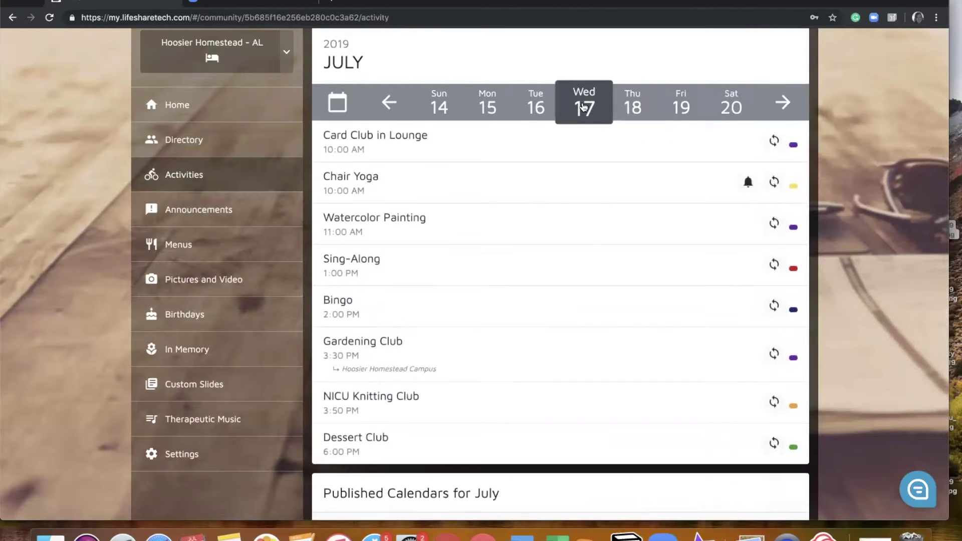
click(340, 105)
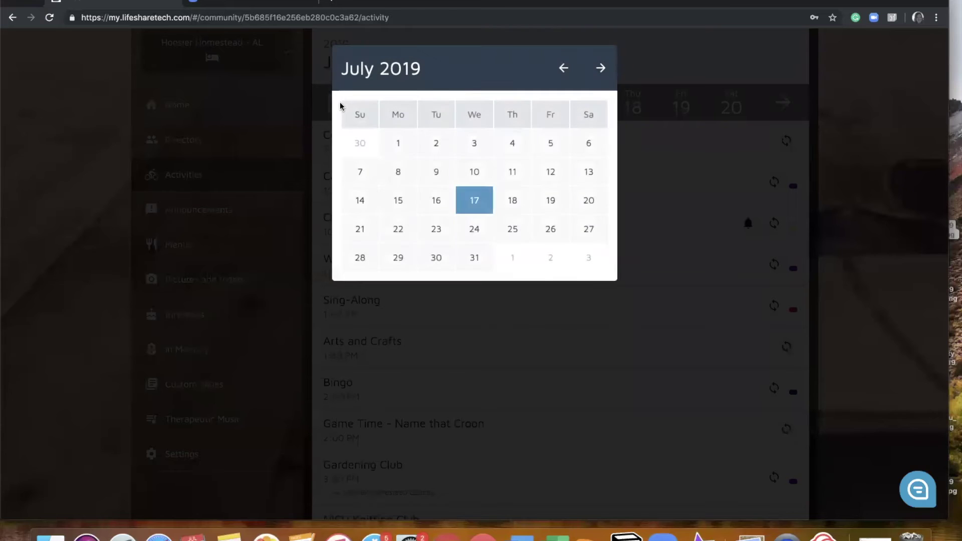
click(475, 192)
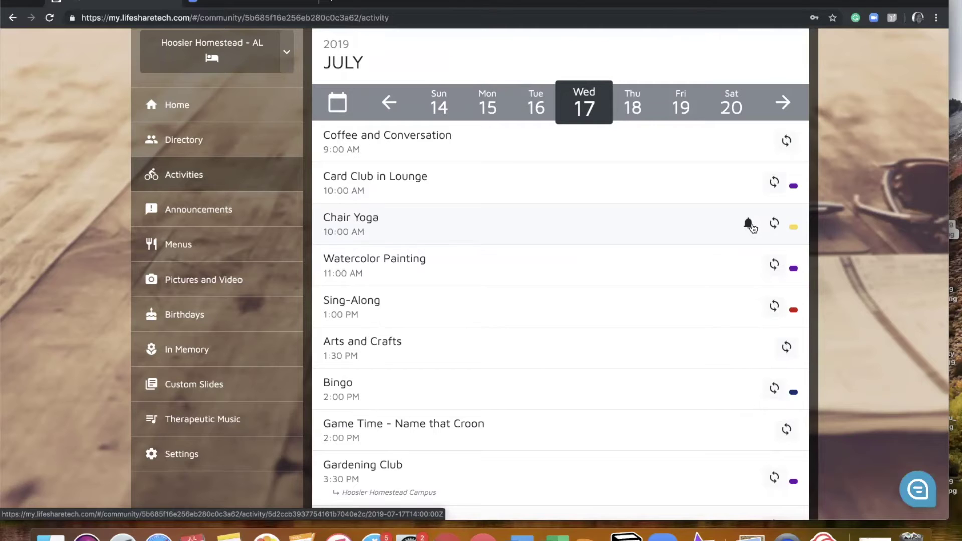
scroll(752, 228, up, 3)
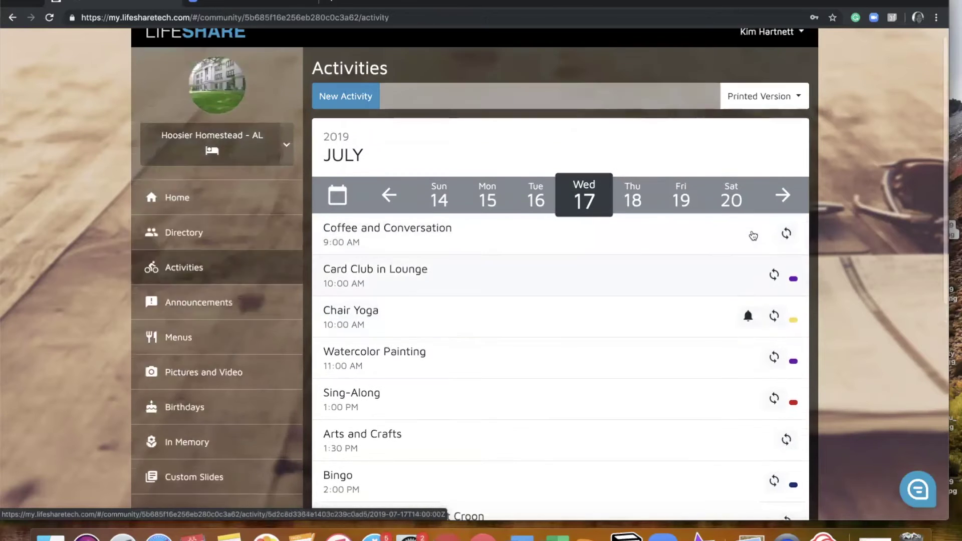
scroll(753, 235, up, 1)
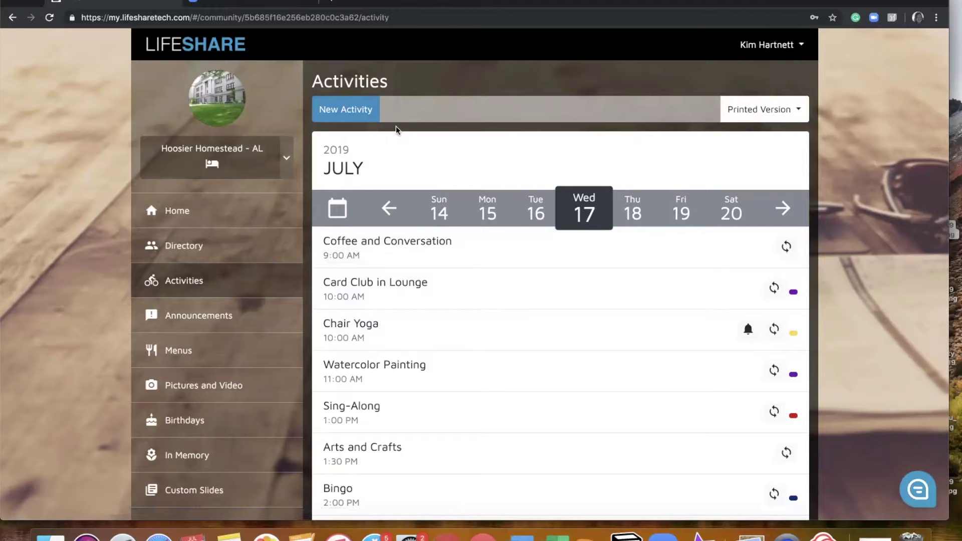
Start a new activity named Board Games with a 3:00 PM start time
click(345, 114)
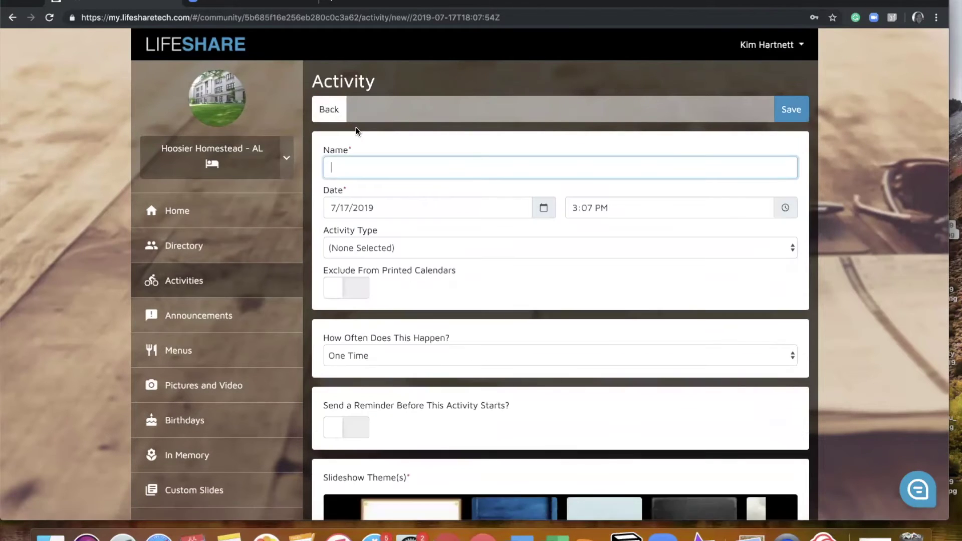
text(Board Games)
click(594, 210)
key(BackSpace)
key(BackSpace)
text(00)
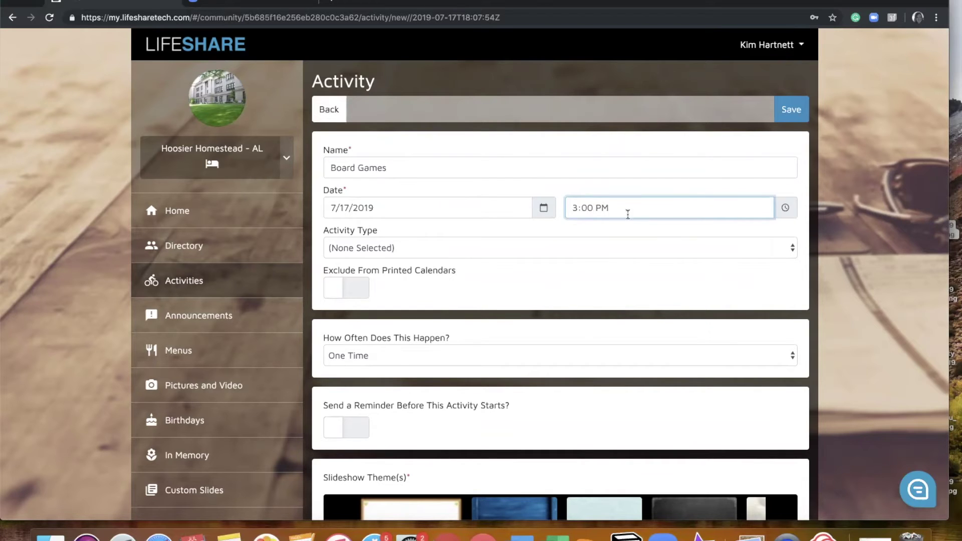
click(786, 208)
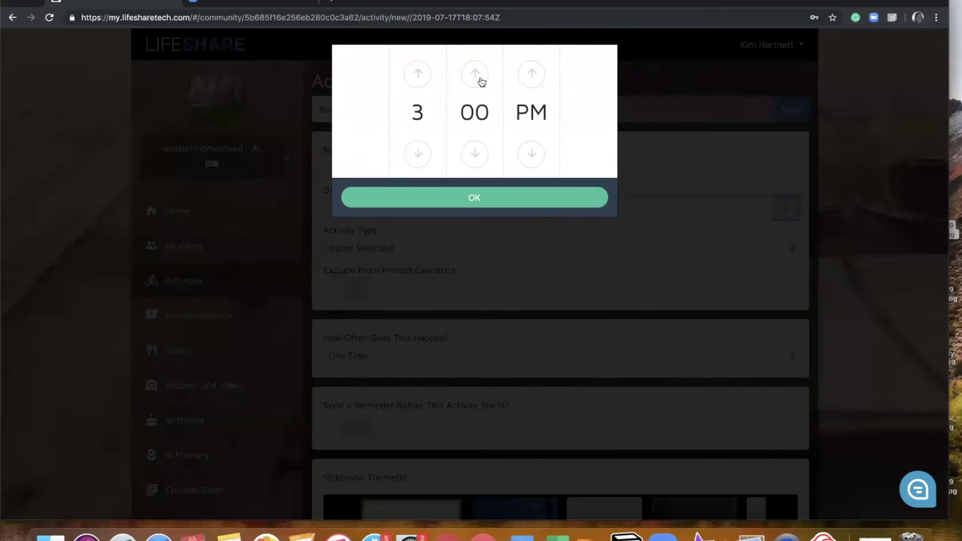
click(481, 79)
click(475, 154)
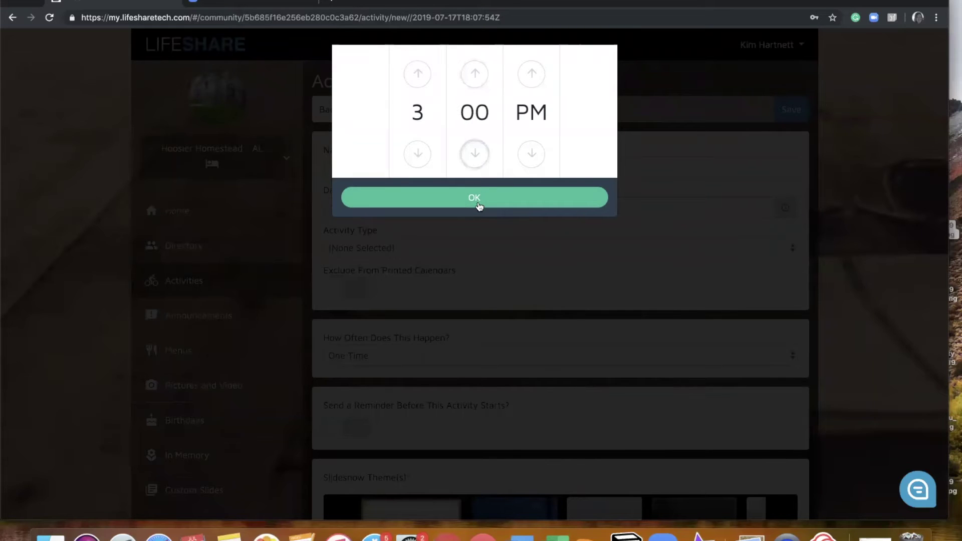
click(478, 203)
Set the activity type to Game
click(450, 251)
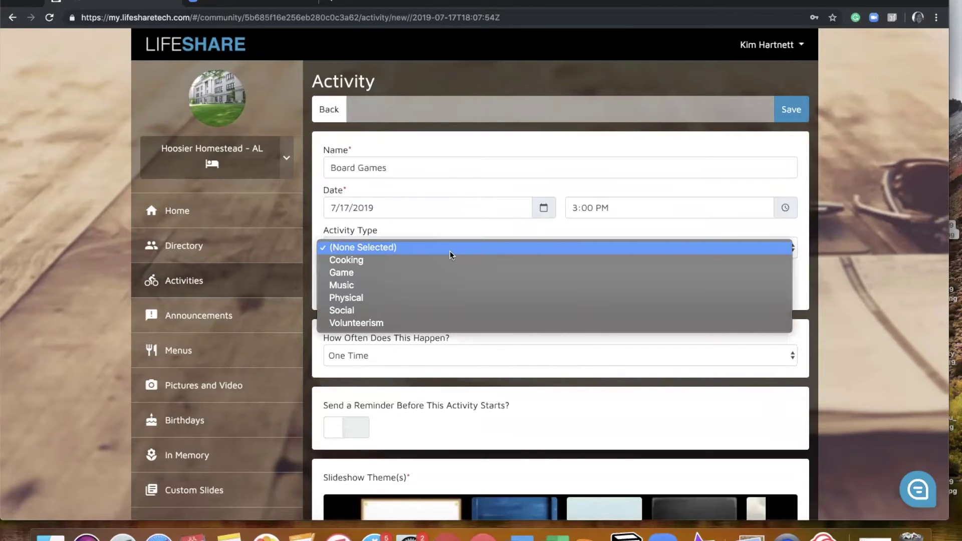
click(423, 273)
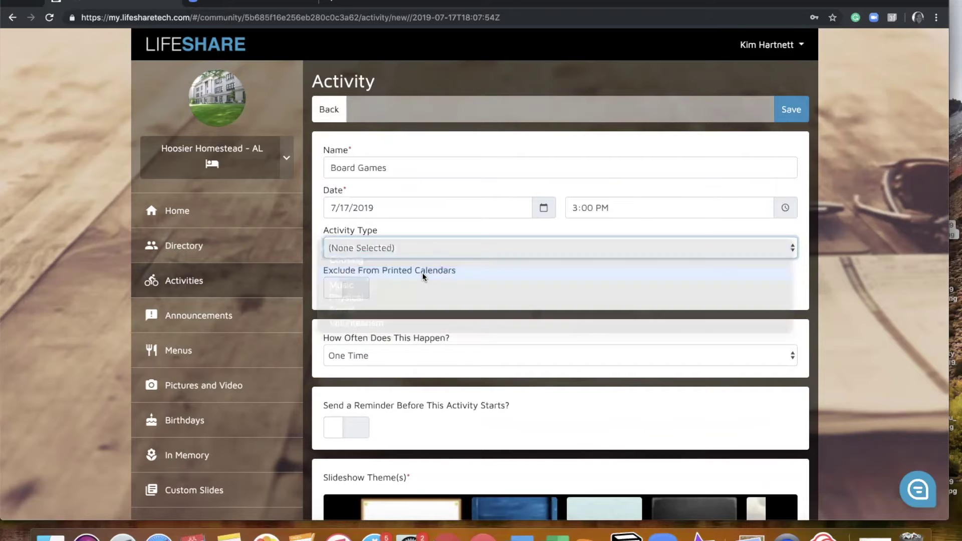
scroll(451, 276, down, 1)
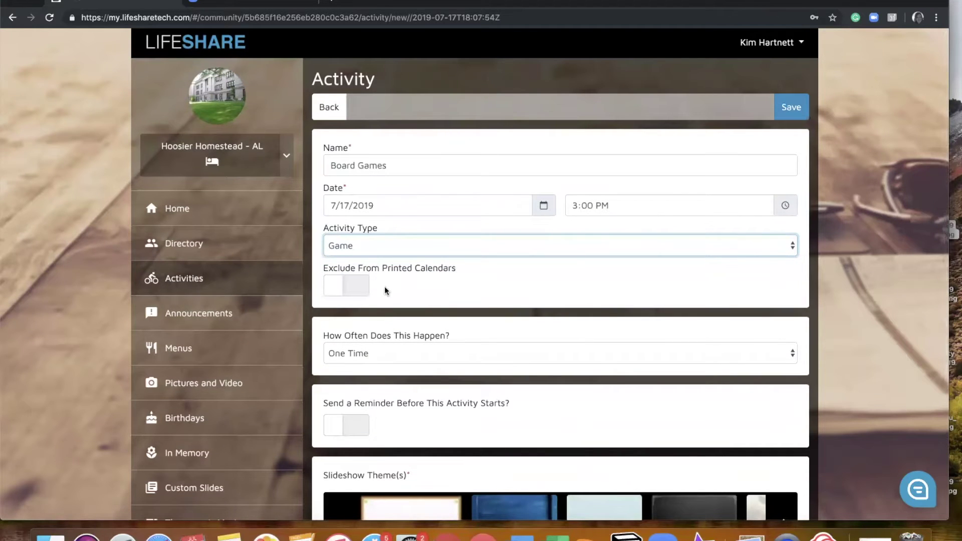
scroll(501, 291, down, 2)
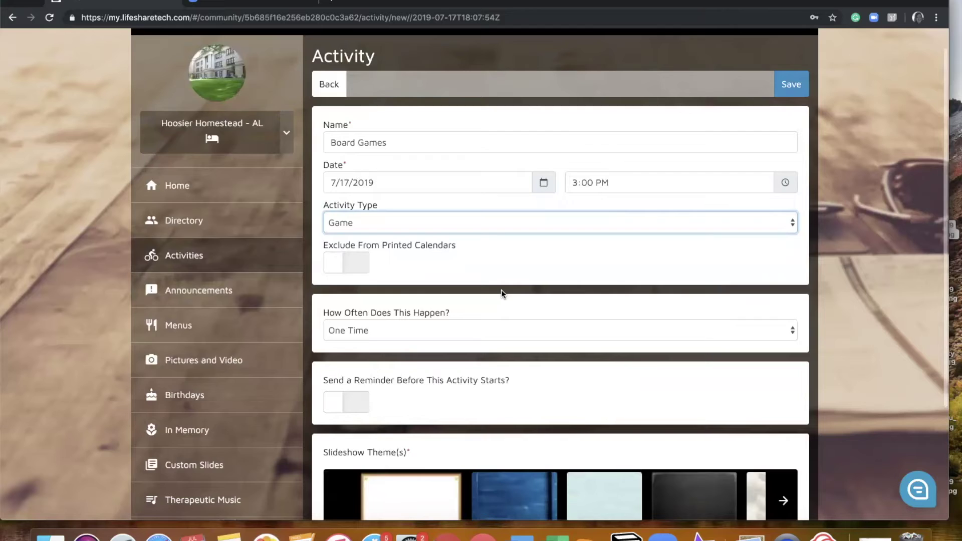
scroll(502, 293, down, 3)
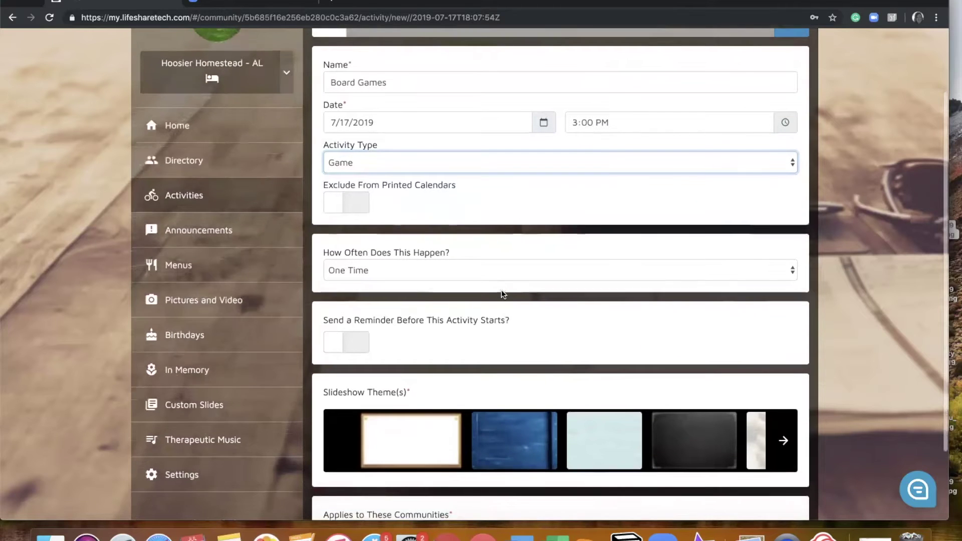
Set How Often to One Time
click(498, 260)
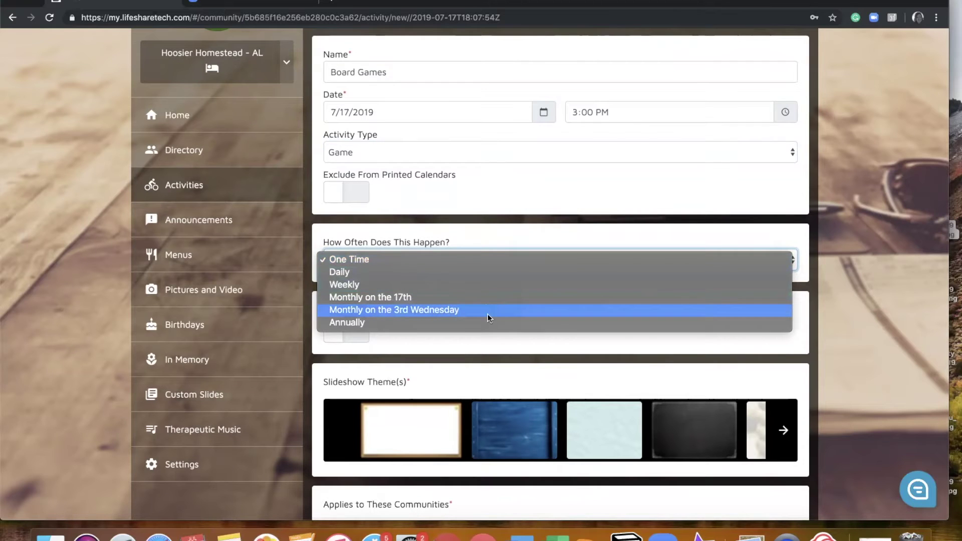
click(495, 273)
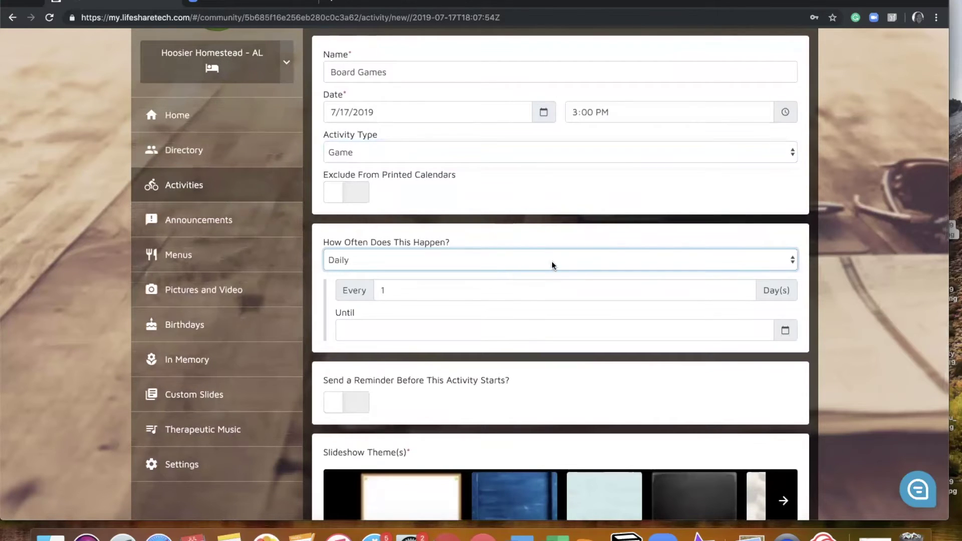
click(573, 257)
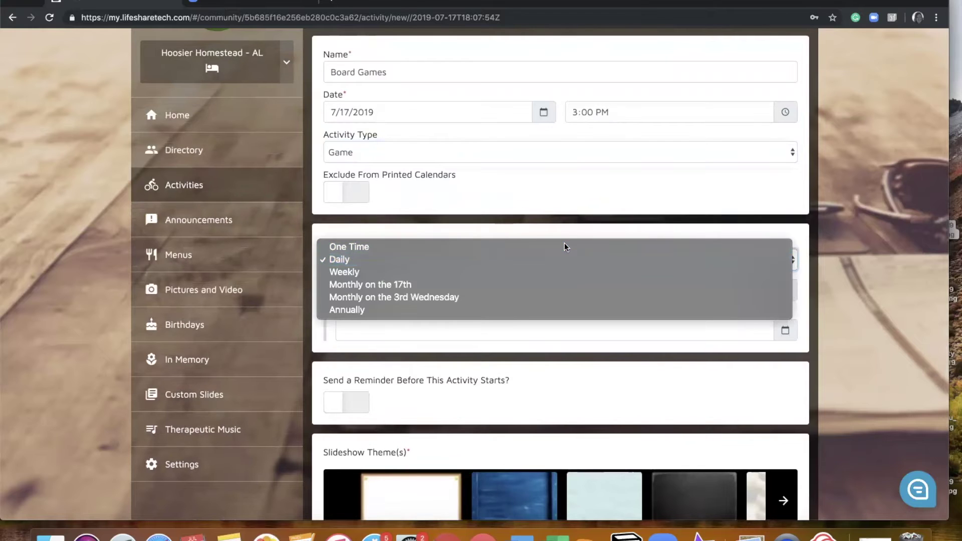
click(565, 244)
scroll(598, 310, down, 2)
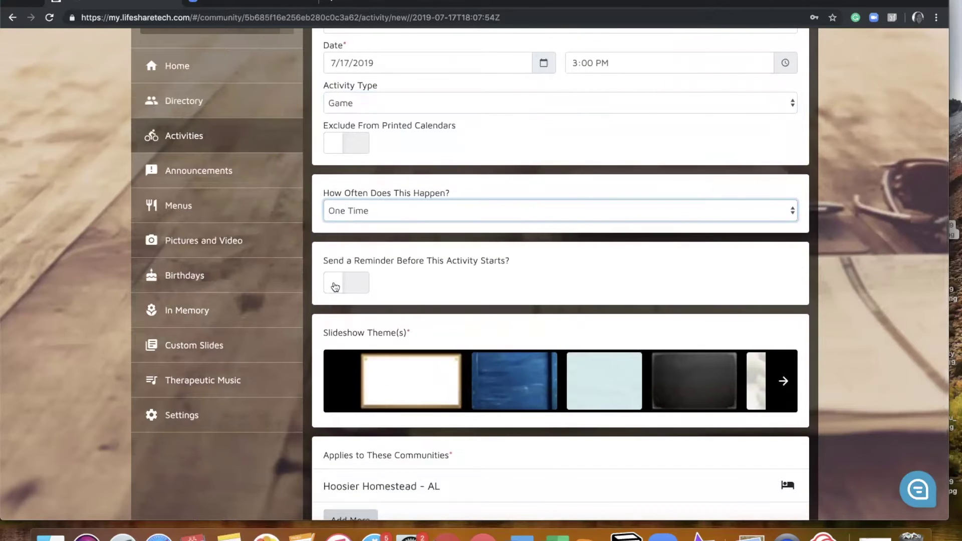
Turn on a reminder 15 minutes before, sent by phone
click(336, 286)
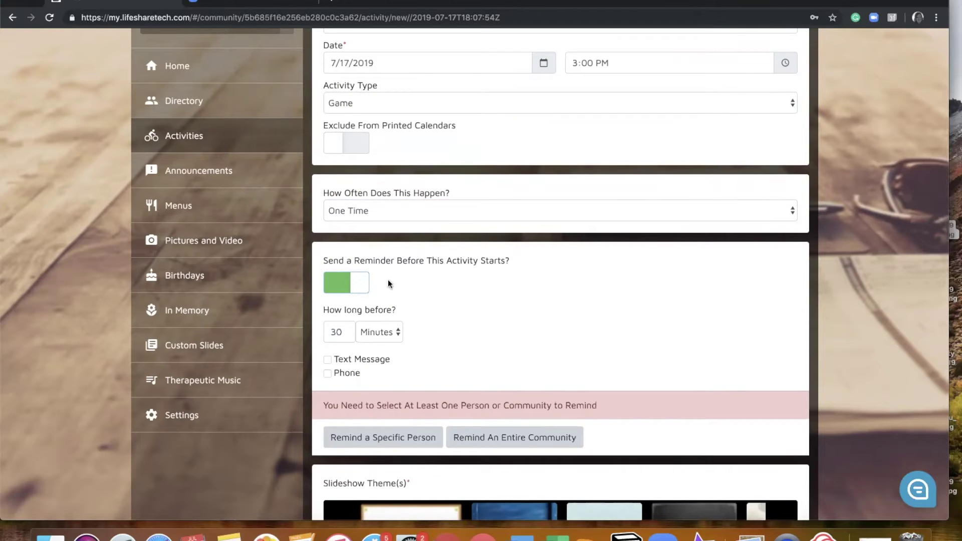
scroll(459, 302, down, 2)
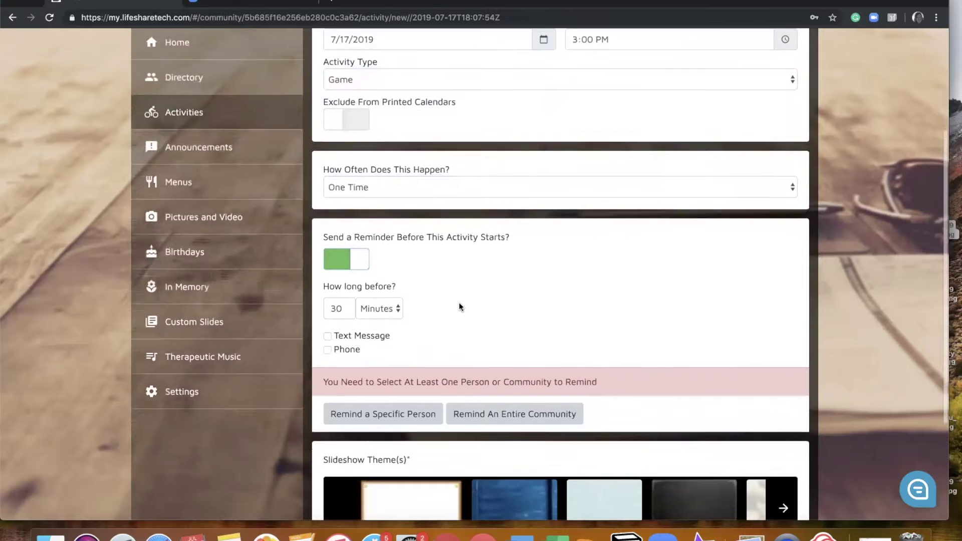
double_click(341, 297)
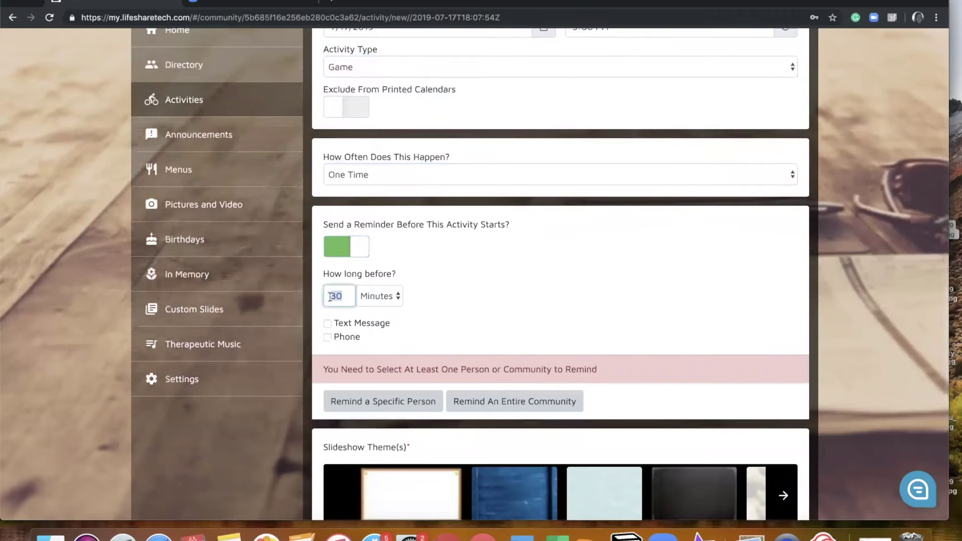
text(15)
click(328, 338)
scroll(379, 337, down, 1)
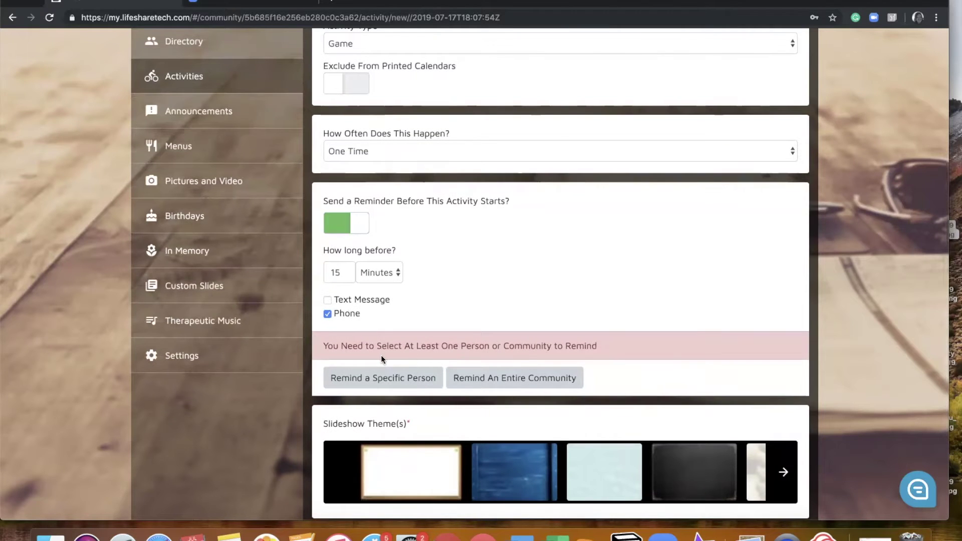
click(400, 379)
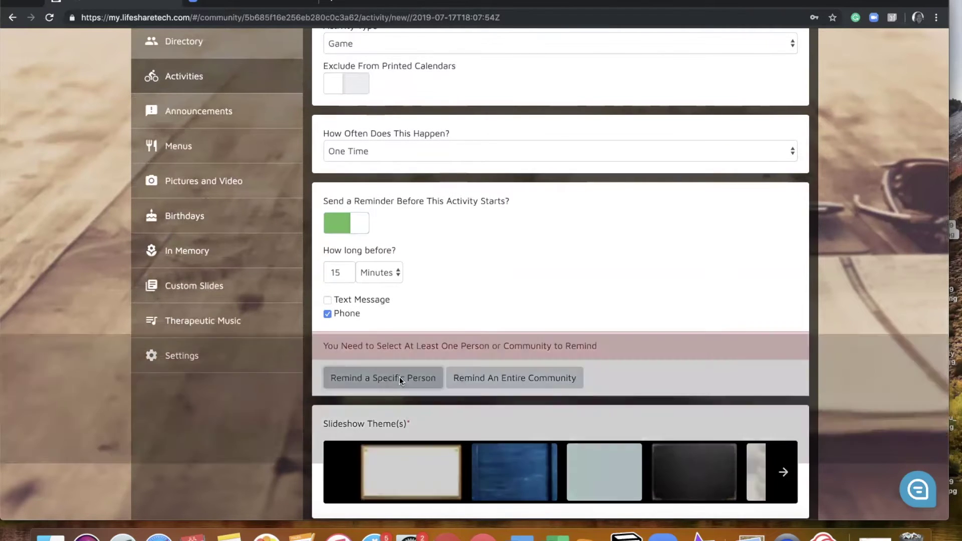
scroll(457, 335, down, 2)
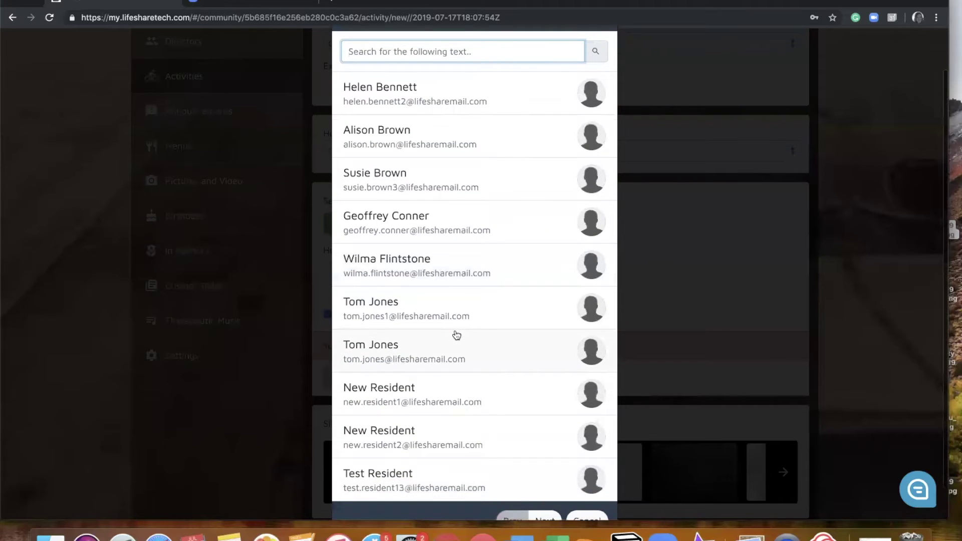
click(454, 279)
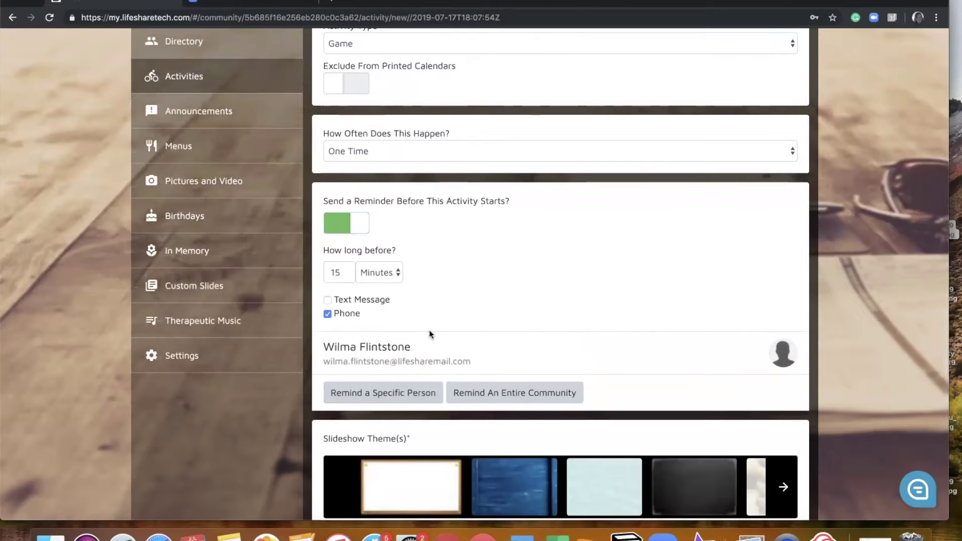
mouse_move(485, 358)
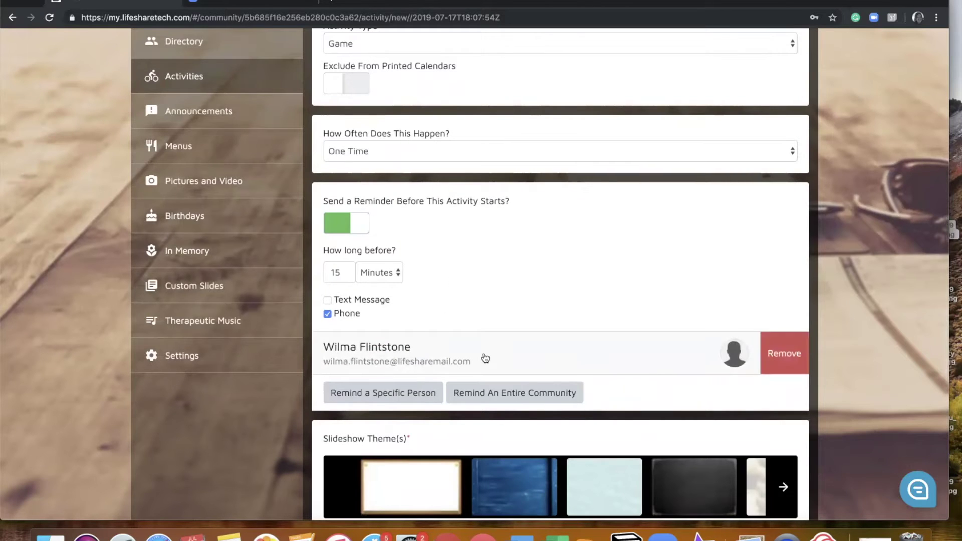
click(778, 356)
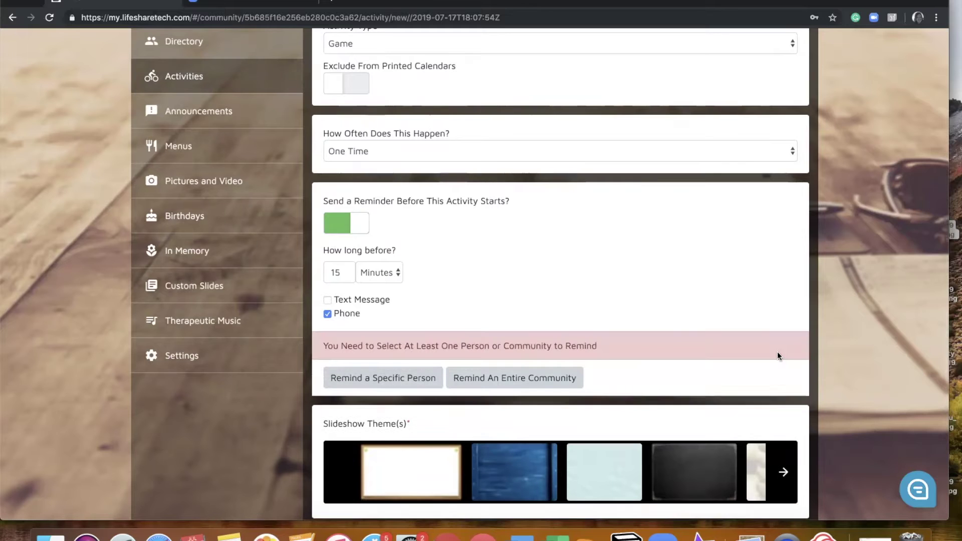
click(553, 382)
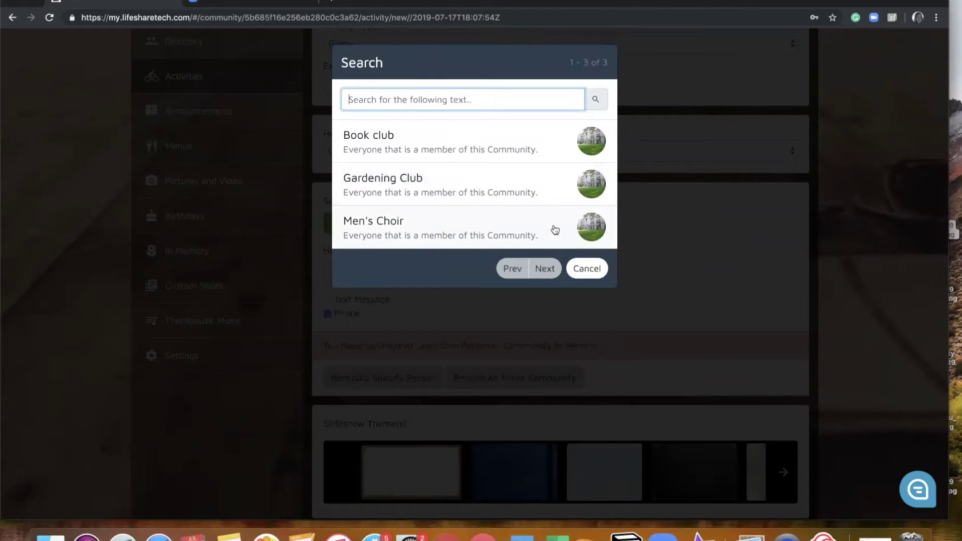
click(585, 270)
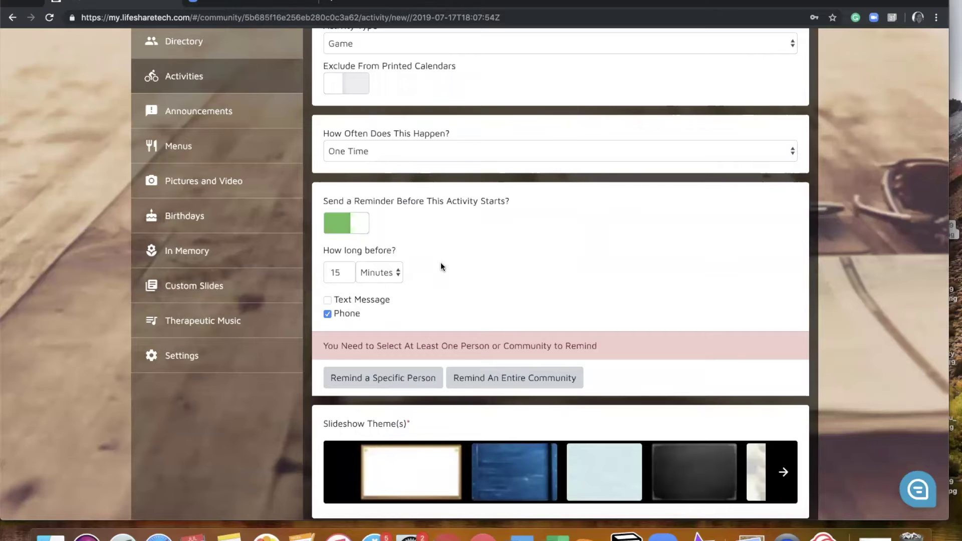
Switch off the reminder, browse the theme carousel, and add the Deep Blue Wood theme
click(337, 225)
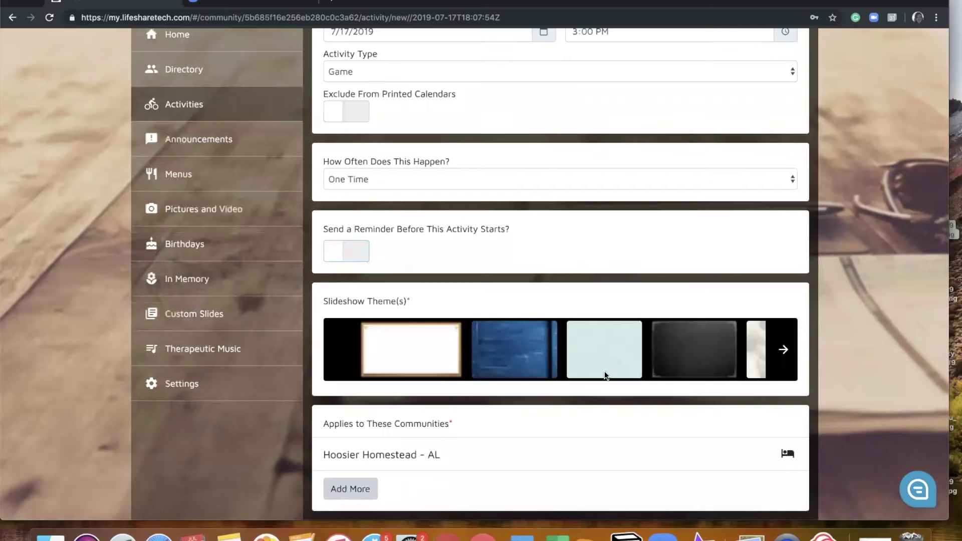
click(784, 351)
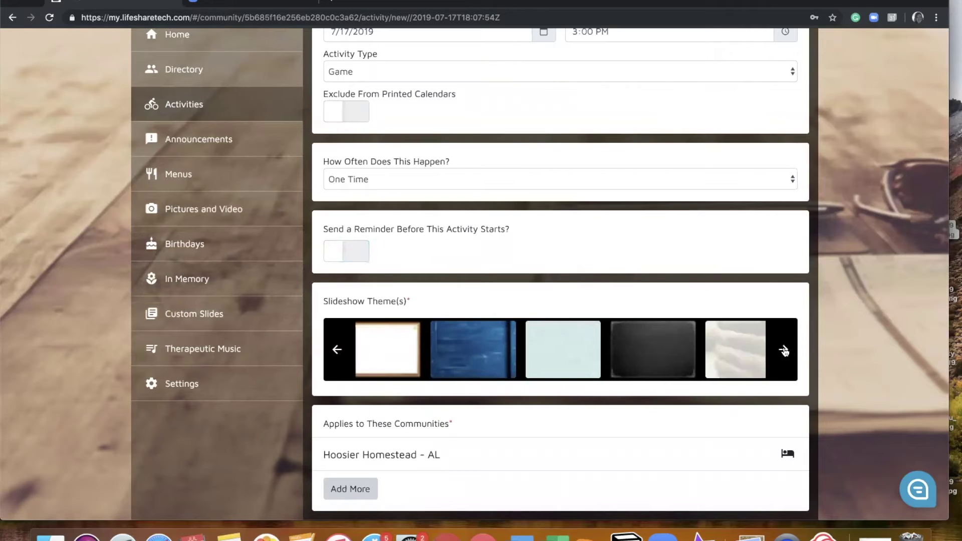
click(785, 351)
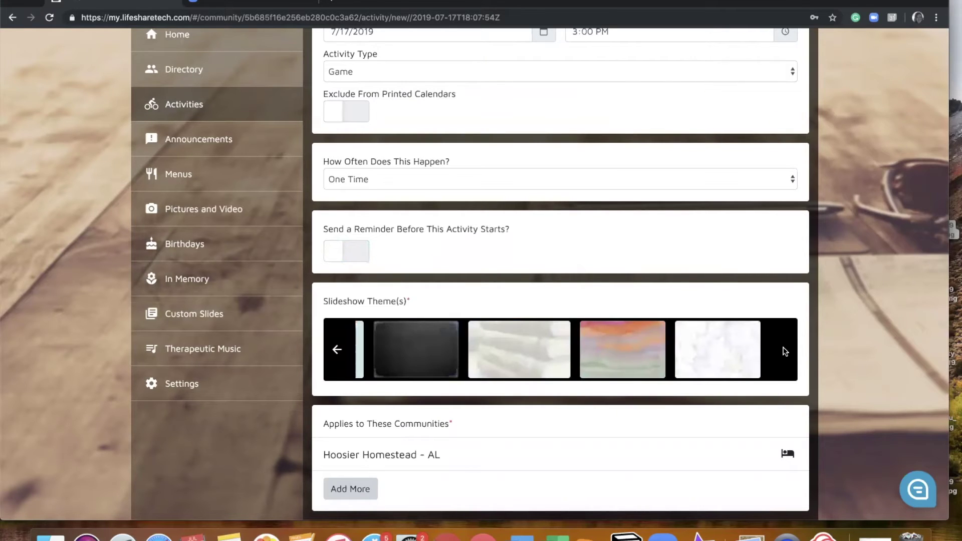
click(338, 353)
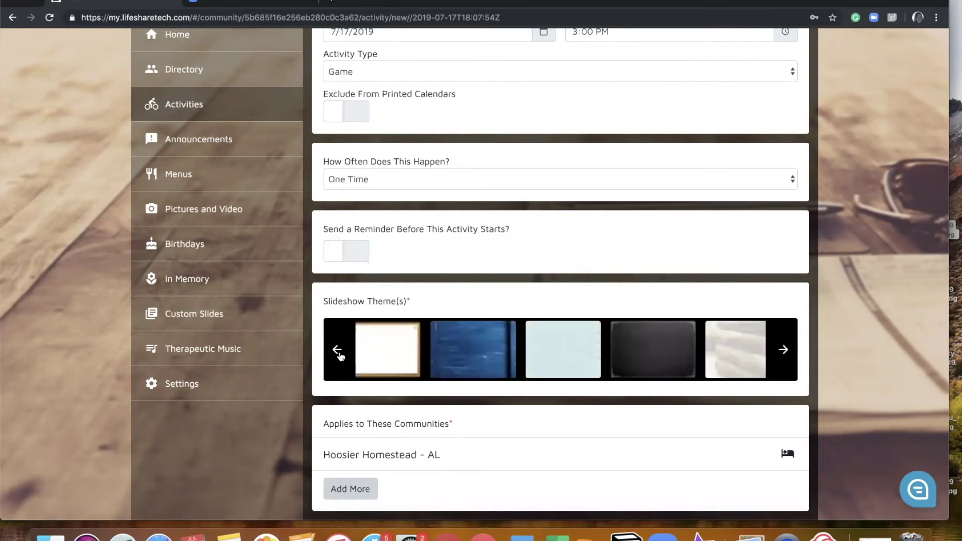
click(339, 353)
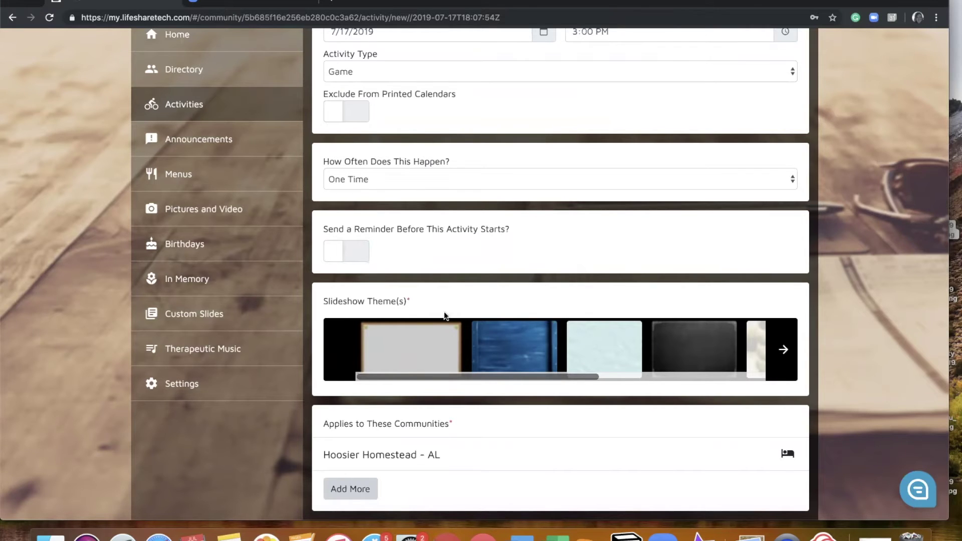
click(502, 343)
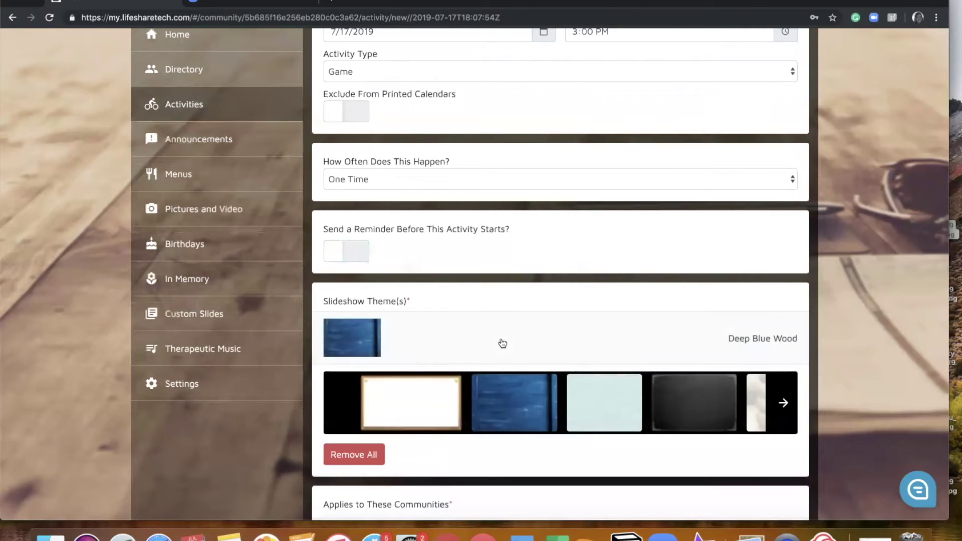
Add the white Standard Activities slideshow theme
scroll(541, 266, up, 1)
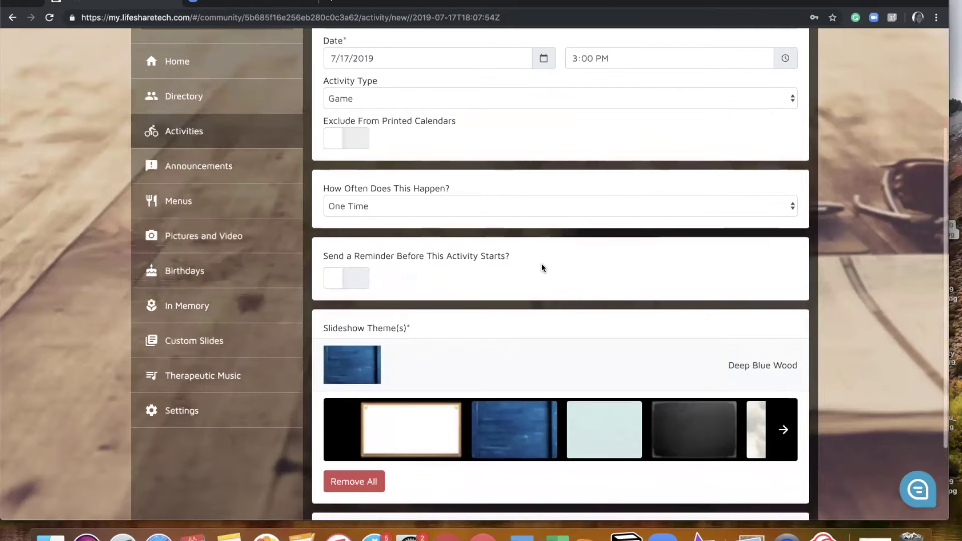
scroll(541, 266, up, 2)
scroll(541, 268, up, 1)
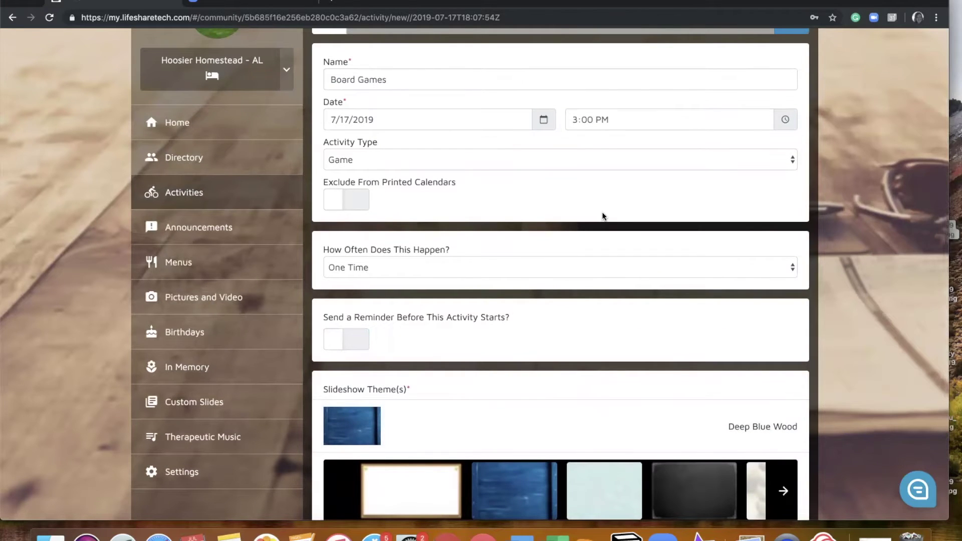
scroll(562, 344, down, 1)
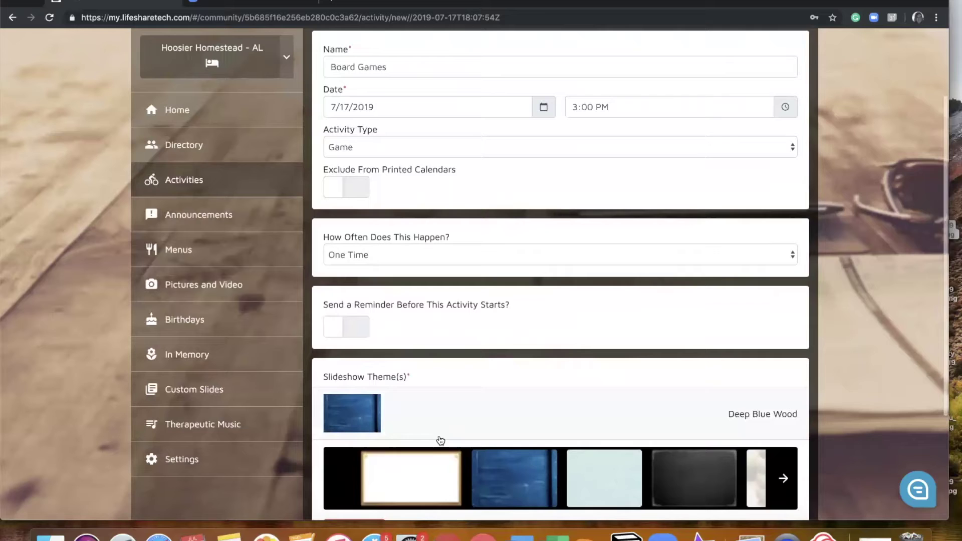
click(419, 474)
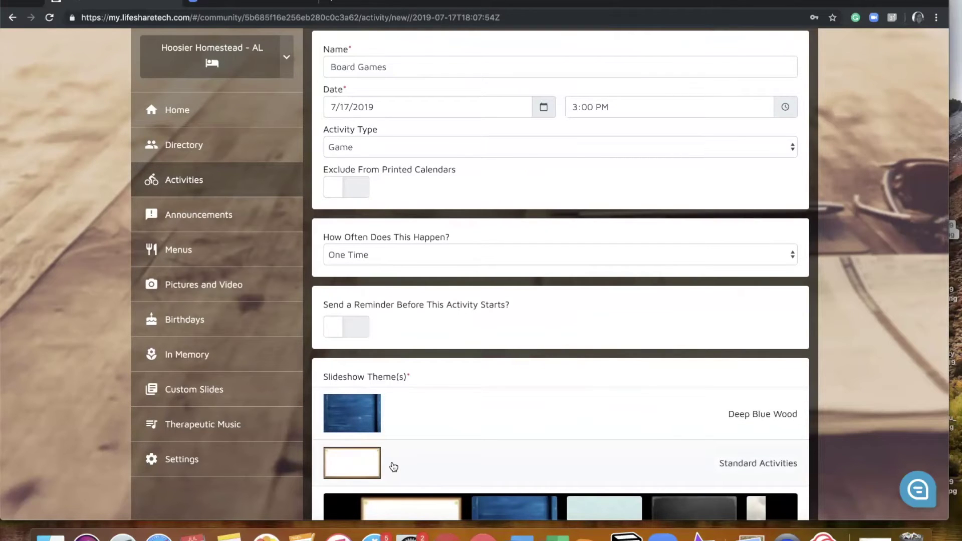
scroll(393, 467, down, 2)
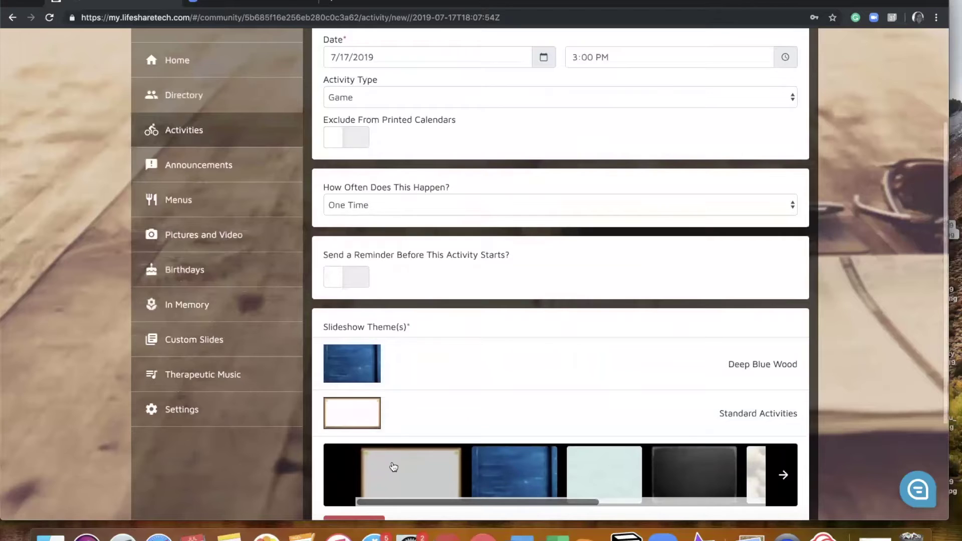
scroll(394, 466, down, 1)
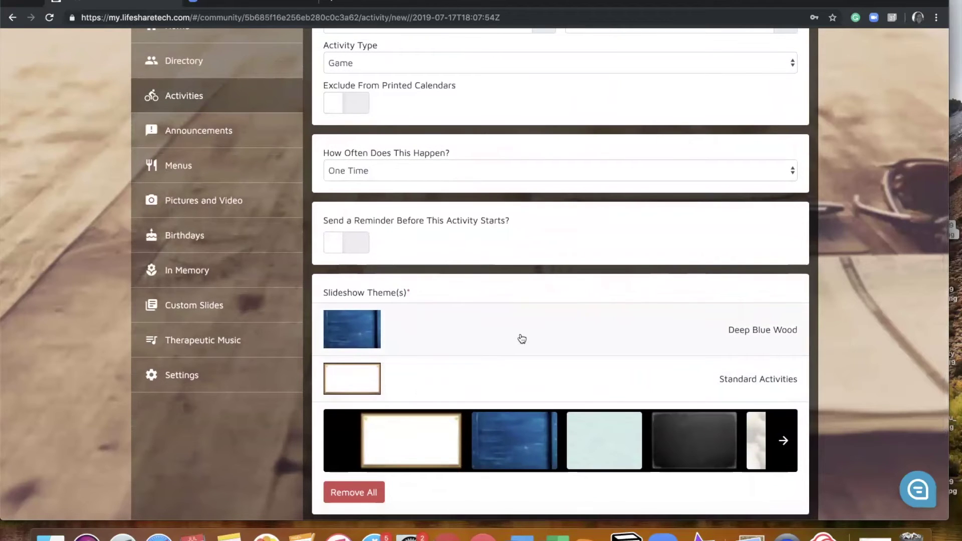
Preview the Deep Blue Wood slide, then remove that theme from the activity
click(754, 333)
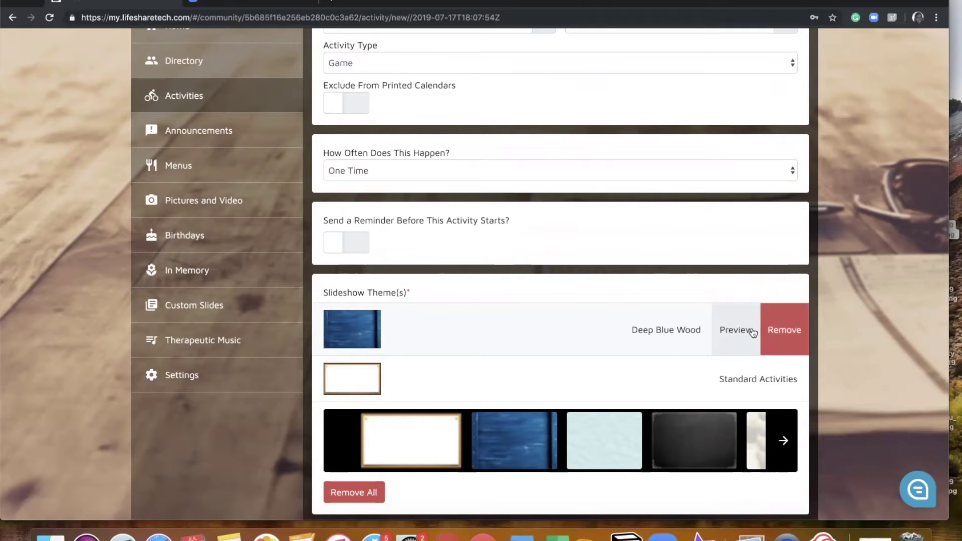
click(733, 330)
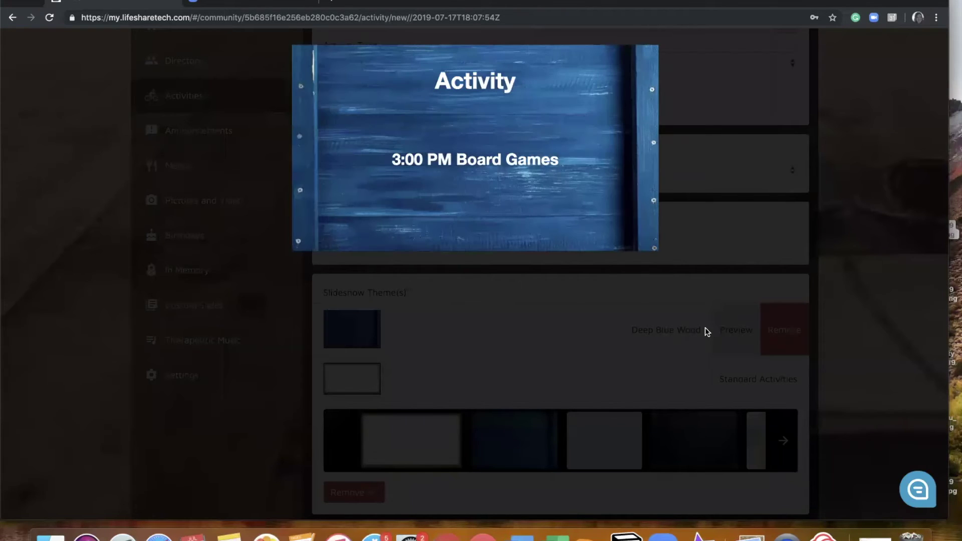
click(685, 337)
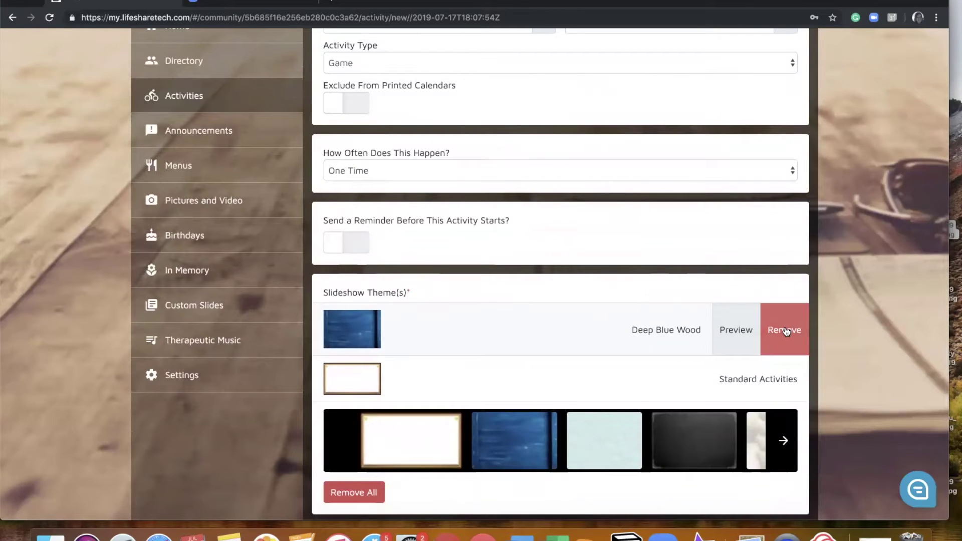
click(786, 331)
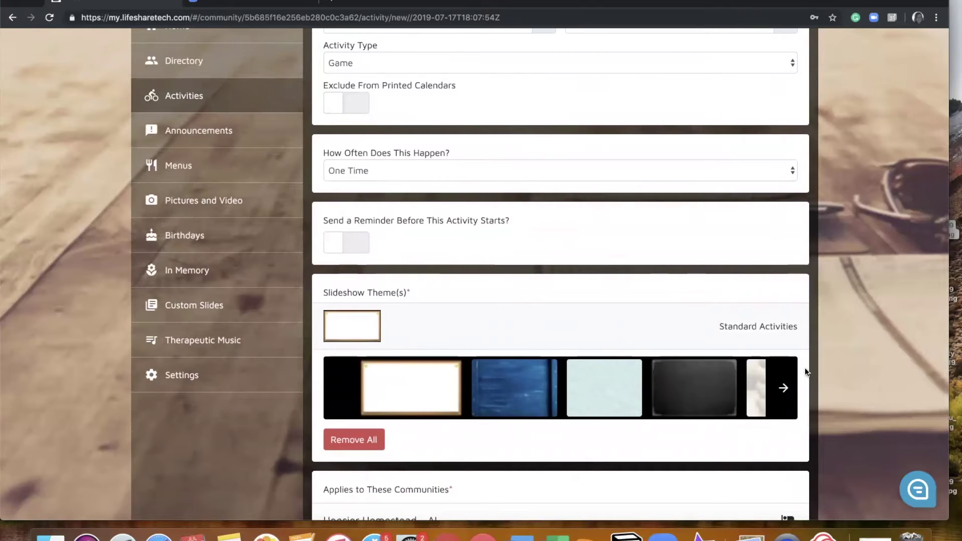
scroll(805, 368, down, 3)
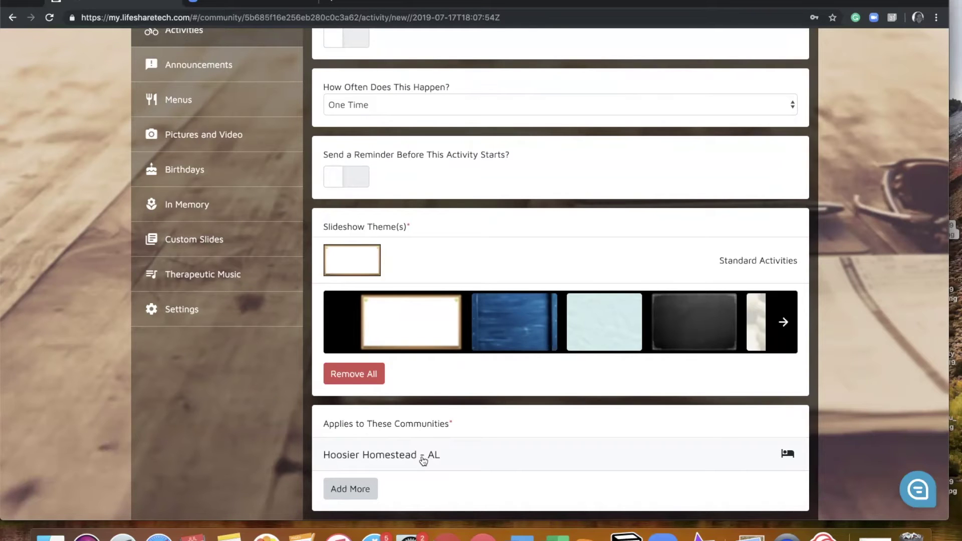
Add Hoosier Homestead - MC to the activity's communities via Find a Community
click(356, 490)
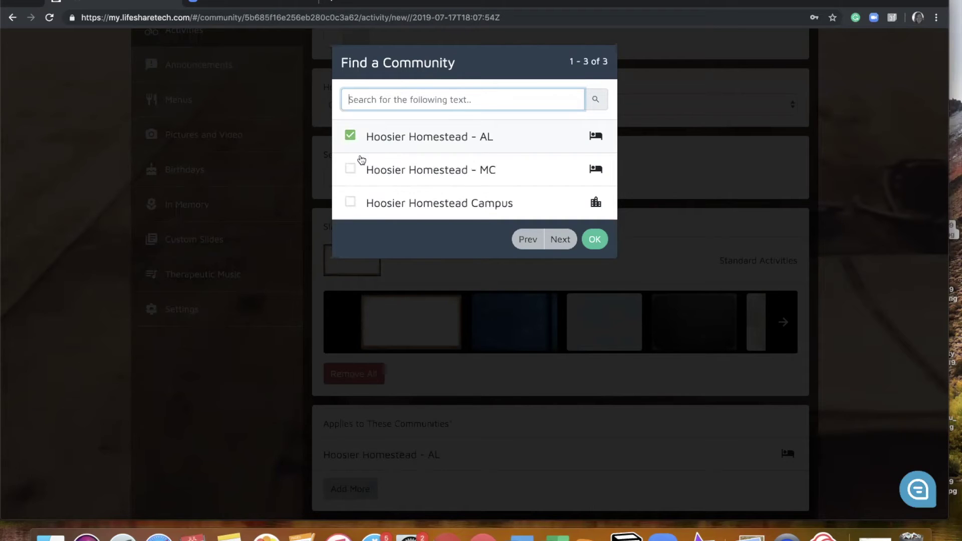
click(350, 171)
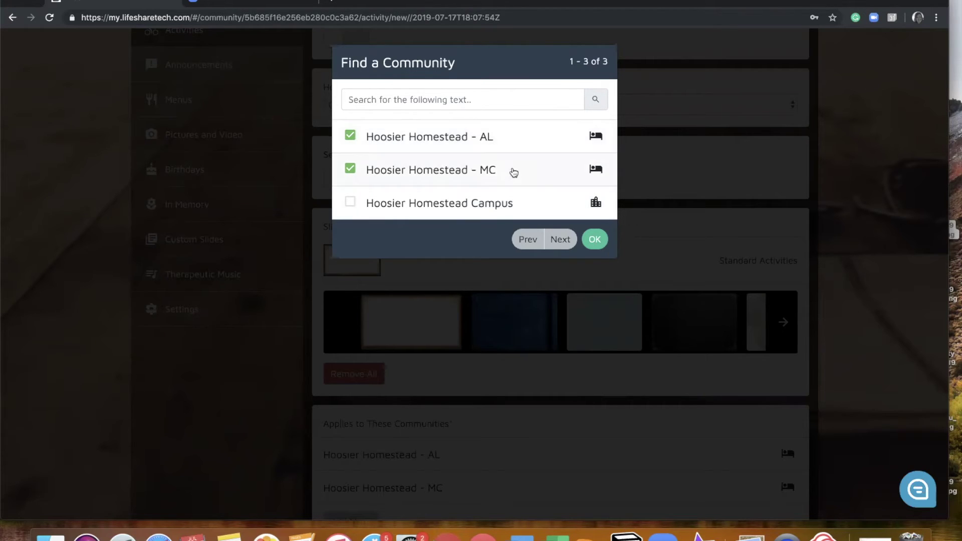
click(596, 241)
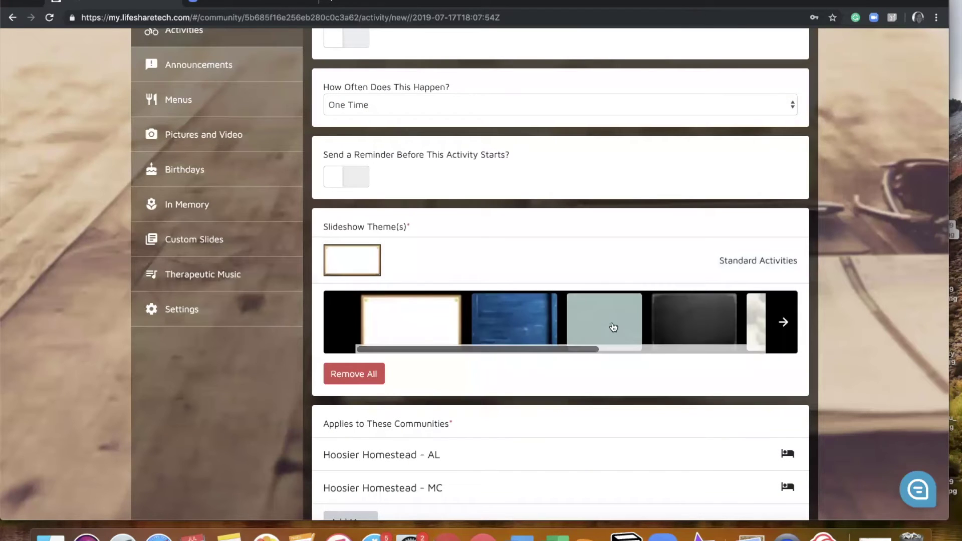
Save the Board Games activity from the top of the form
scroll(614, 326, down, 2)
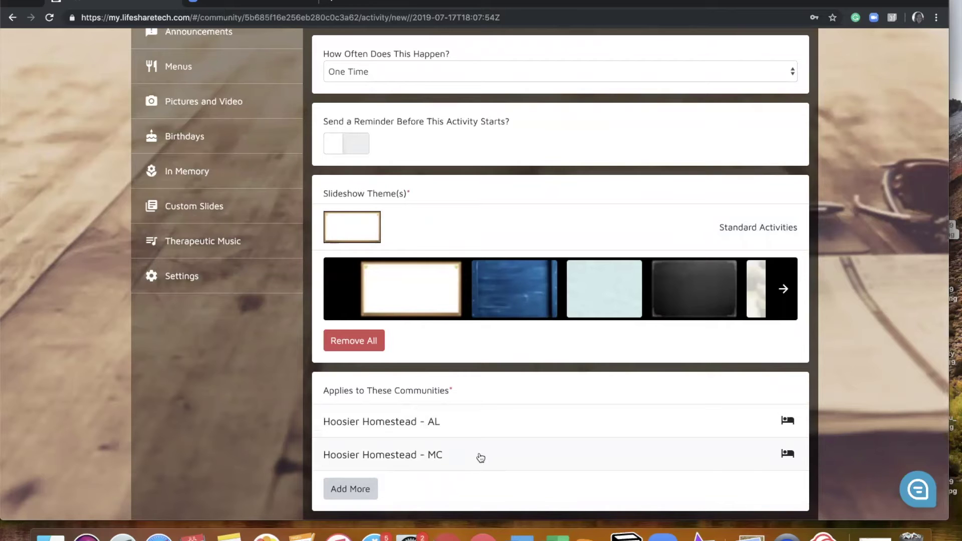
scroll(487, 456, up, 5)
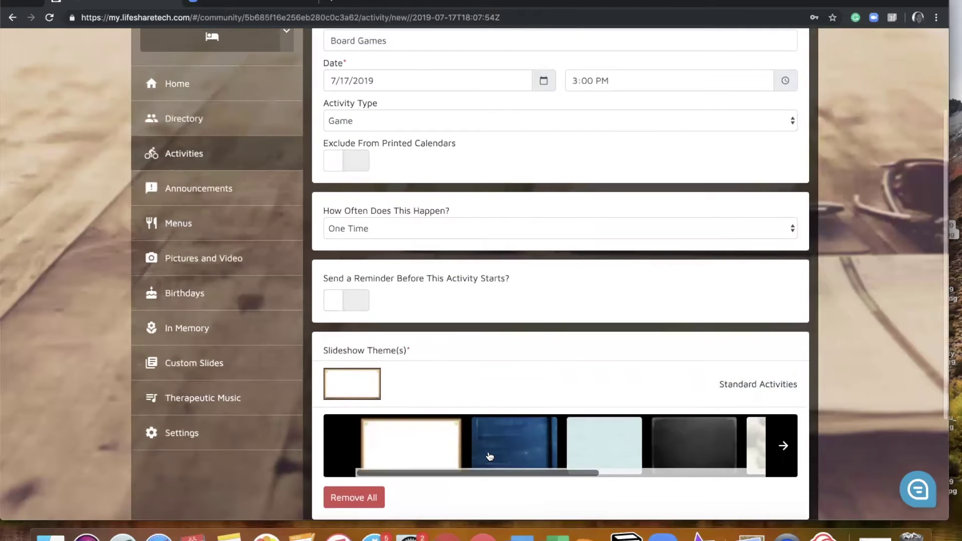
scroll(490, 456, up, 3)
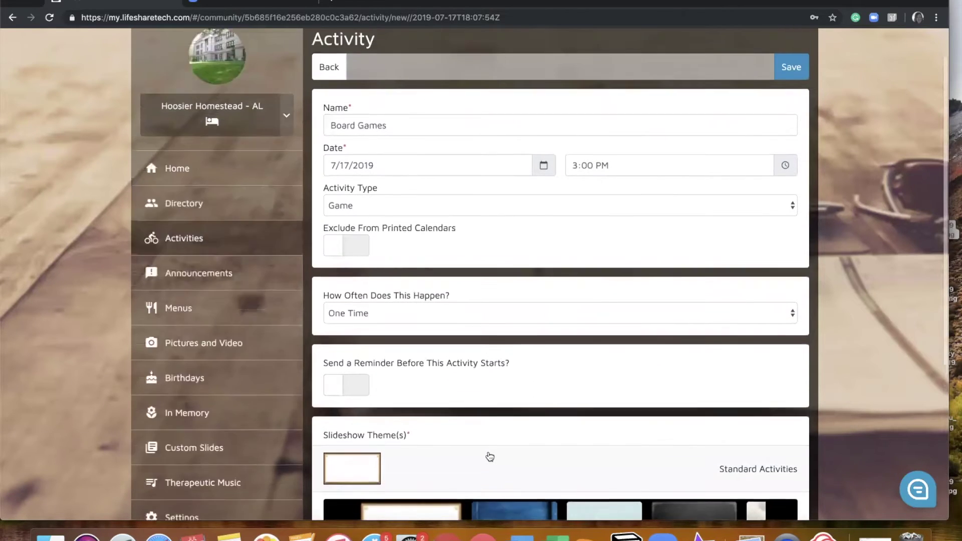
scroll(490, 457, up, 2)
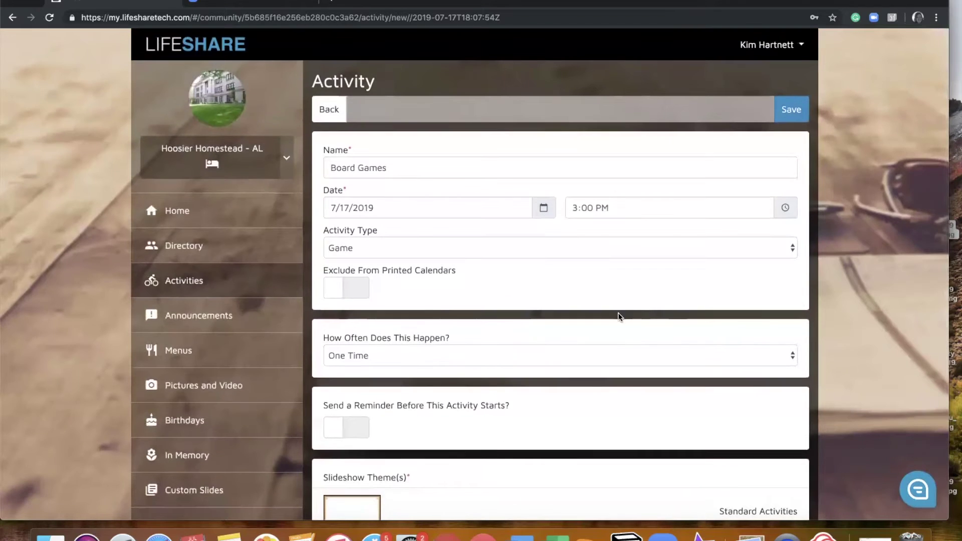
click(791, 110)
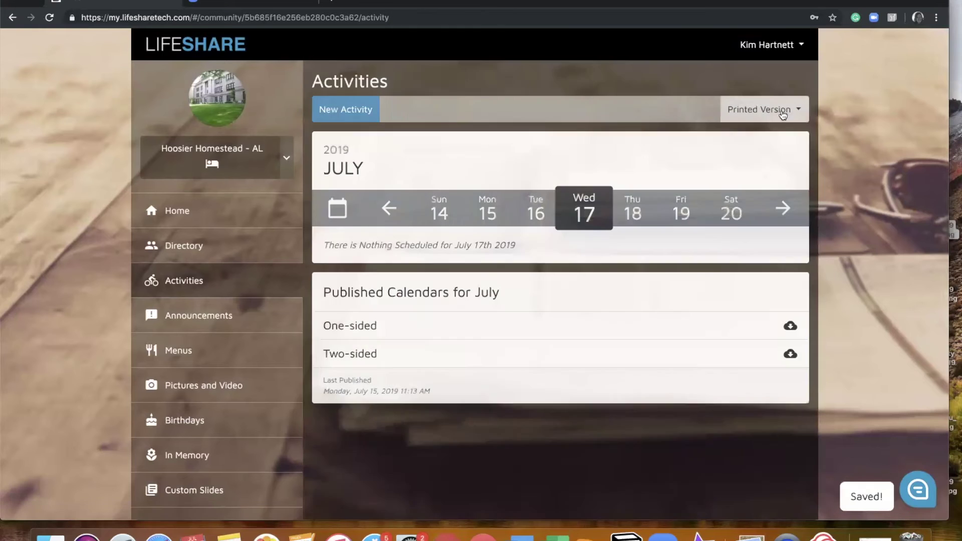
Scroll the Wed 17 activity list to confirm Board Games at 3:00 PM, then back up
scroll(653, 316, down, 3)
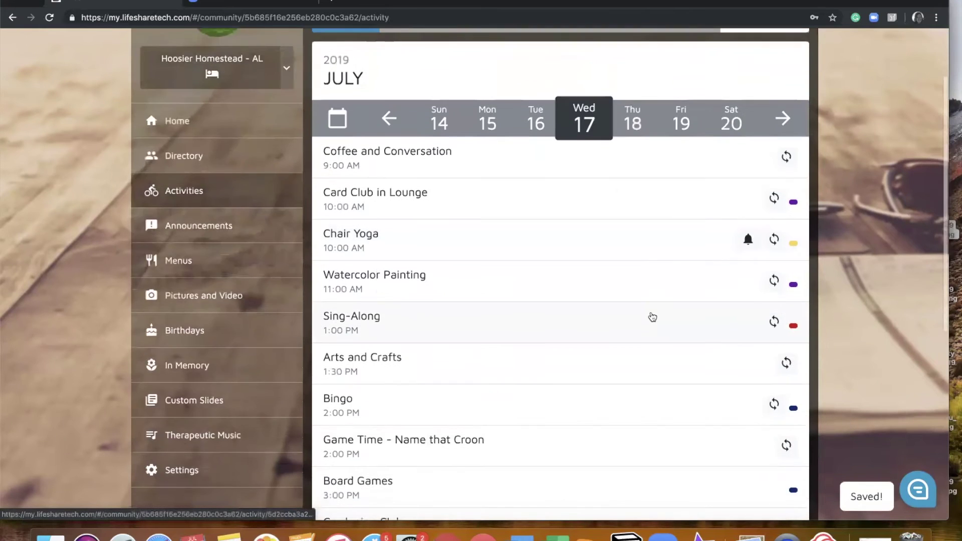
scroll(653, 317, down, 2)
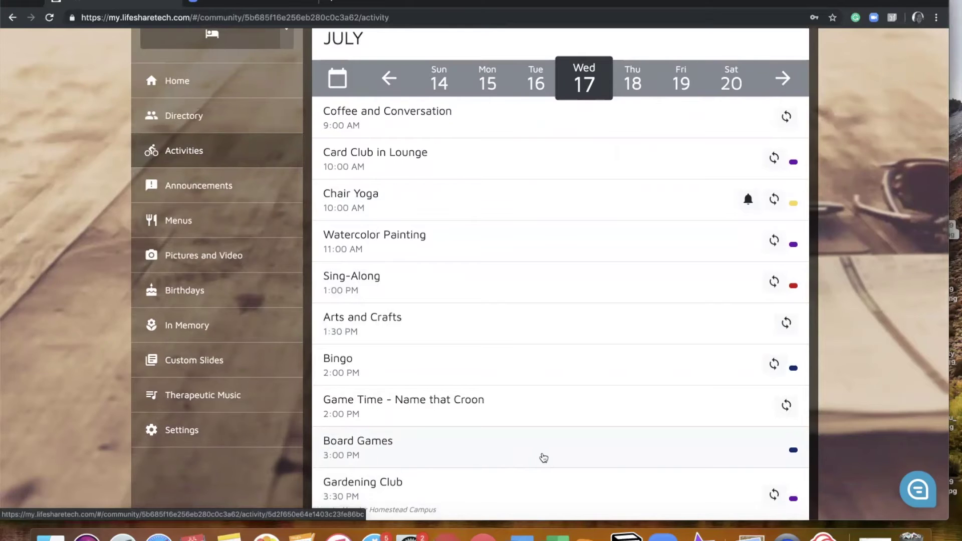
scroll(544, 458, up, 3)
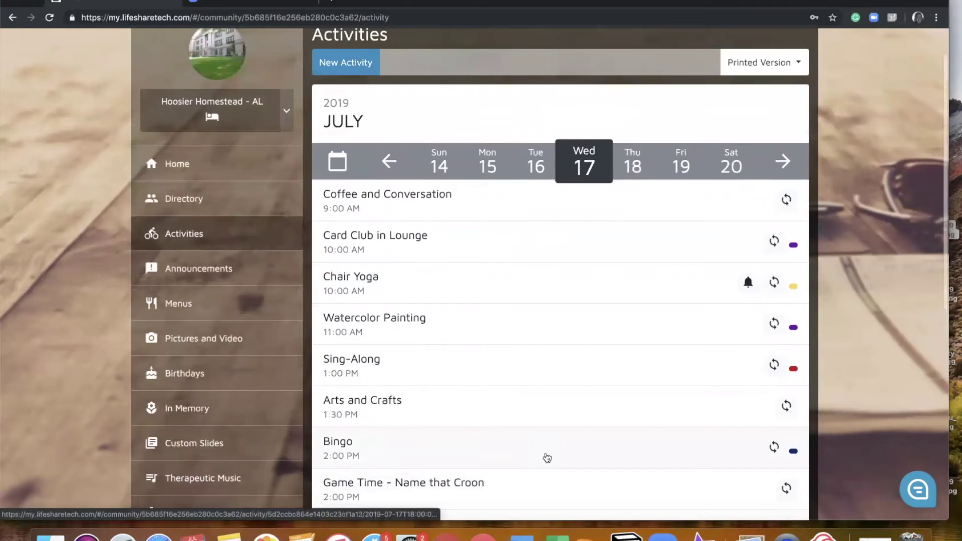
scroll(547, 457, up, 1)
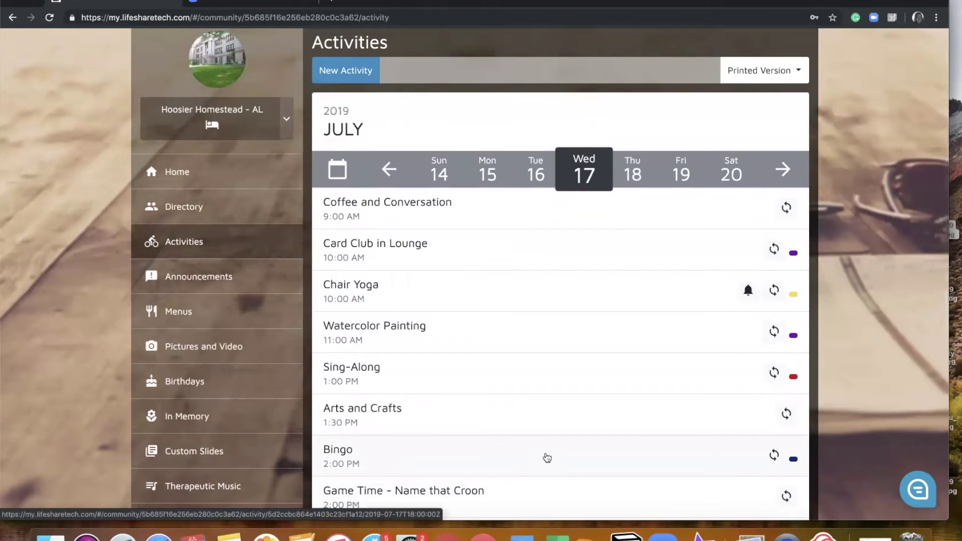
Publish the Daily printed calendar for July 17 as a PDF
click(754, 75)
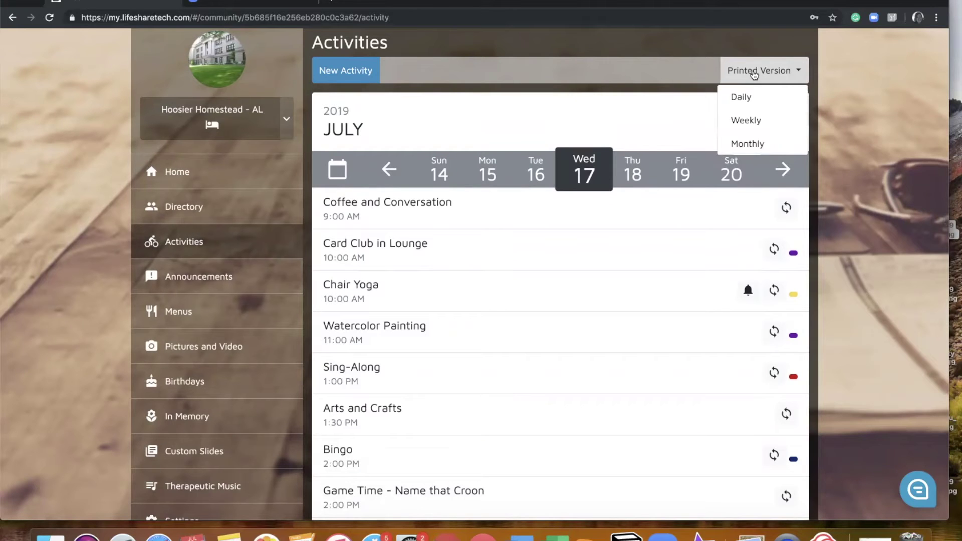
click(743, 101)
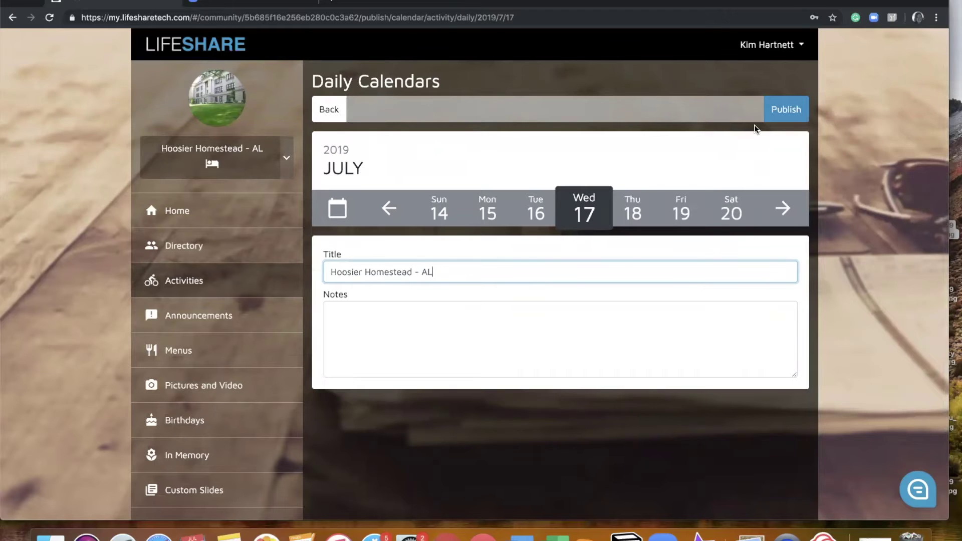
click(786, 110)
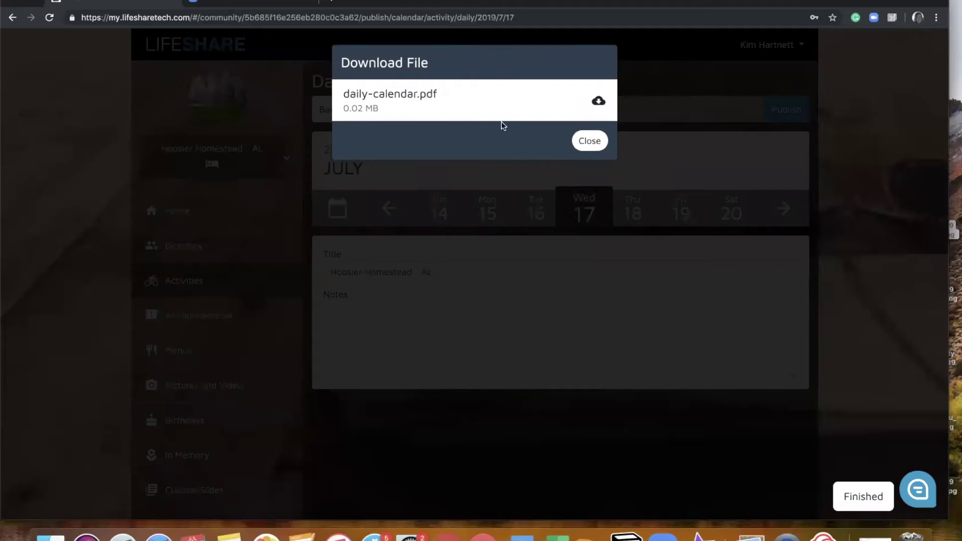
Review daily-calendar.pdf, then return to LifeShare and close the download dialog
click(424, 97)
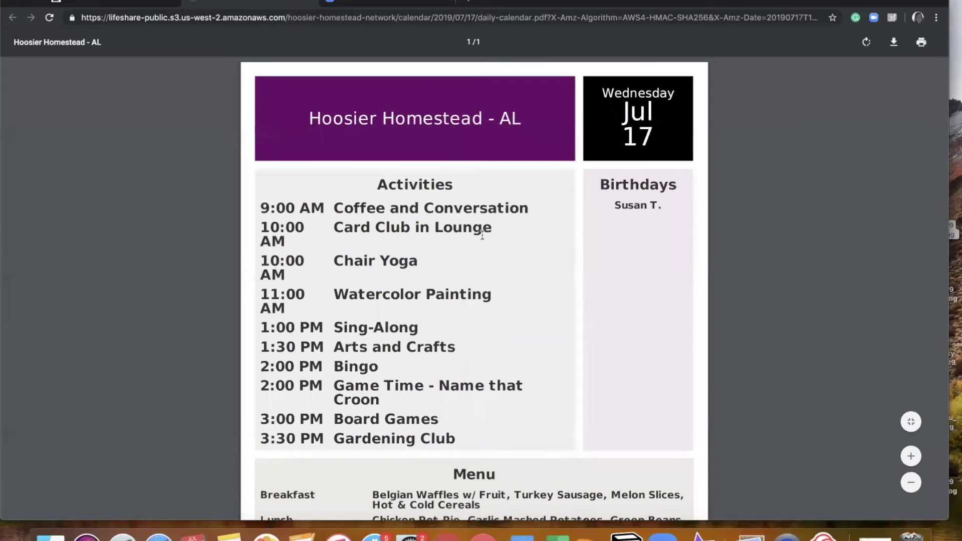
scroll(480, 233, down, 5)
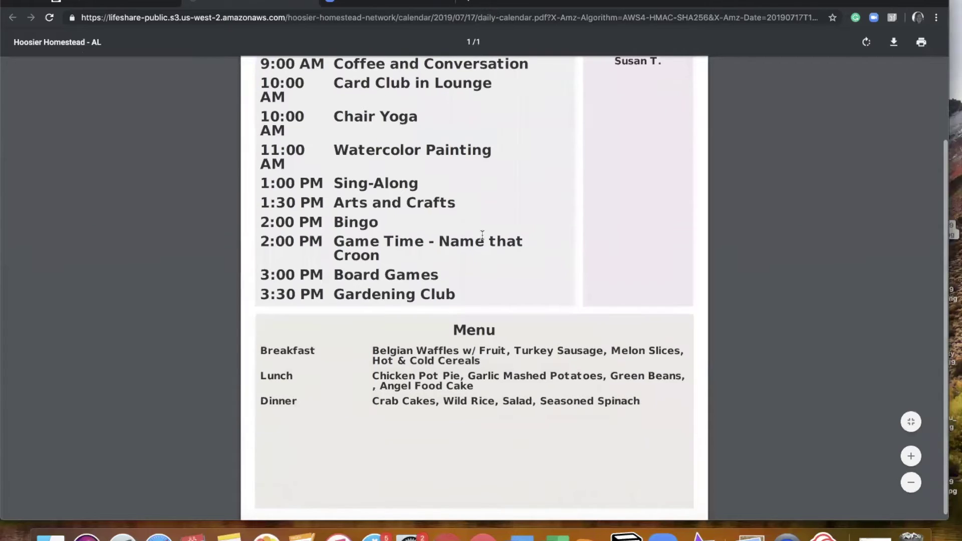
scroll(481, 234, up, 5)
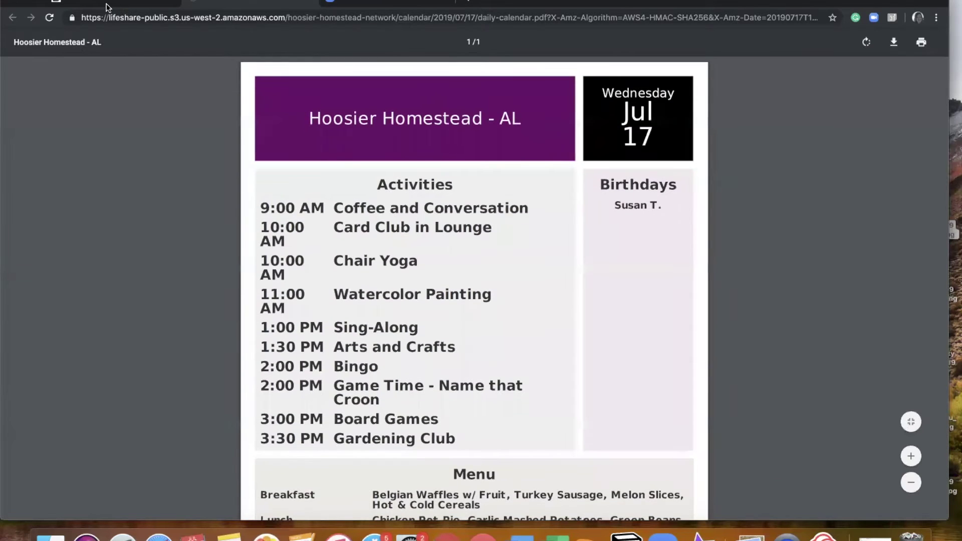
click(120, 6)
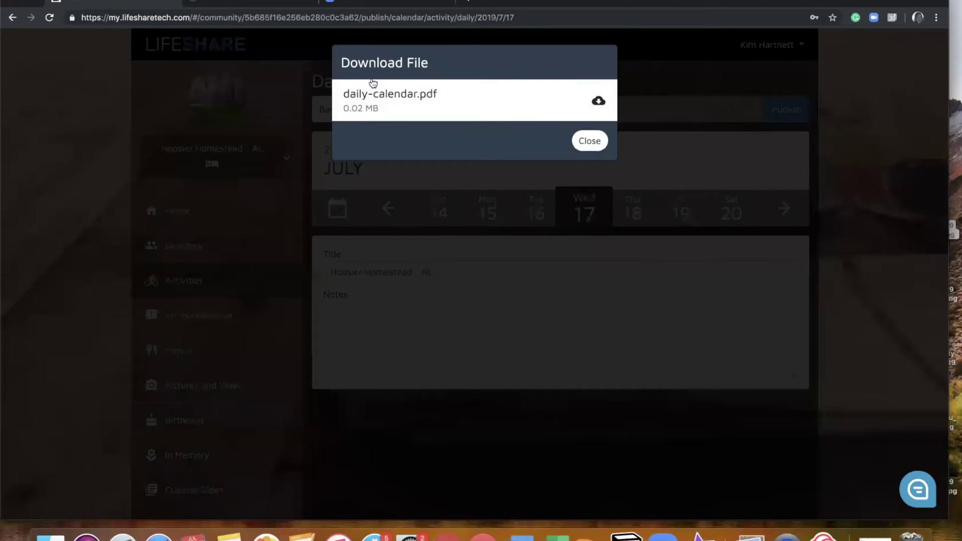
click(589, 142)
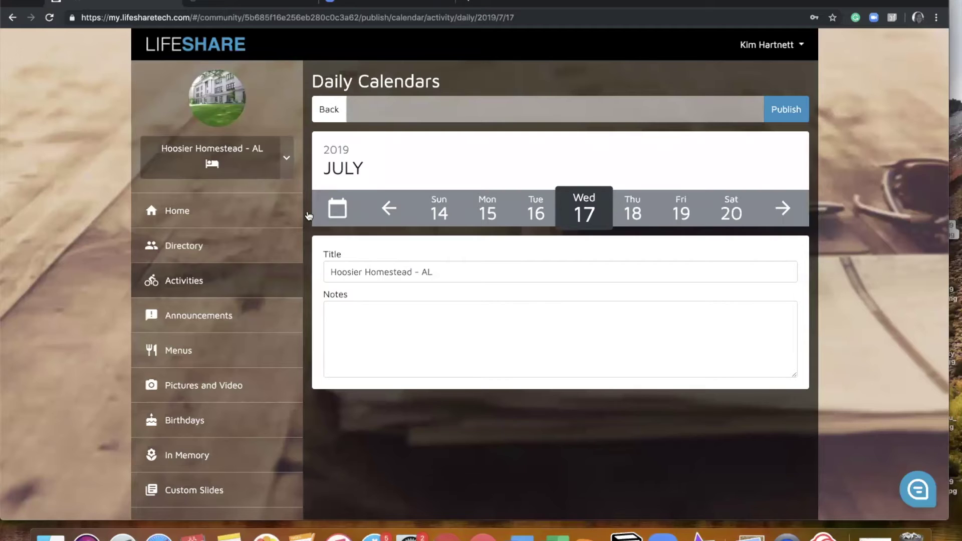
Open the Weekly printed calendar for July 14–20, then go back to Wednesday July 17 Activities
click(230, 285)
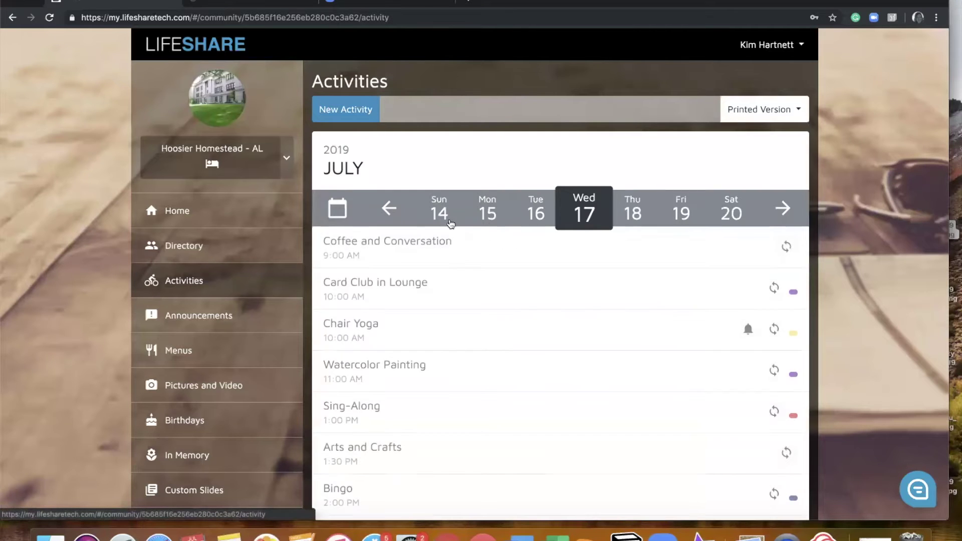
click(756, 110)
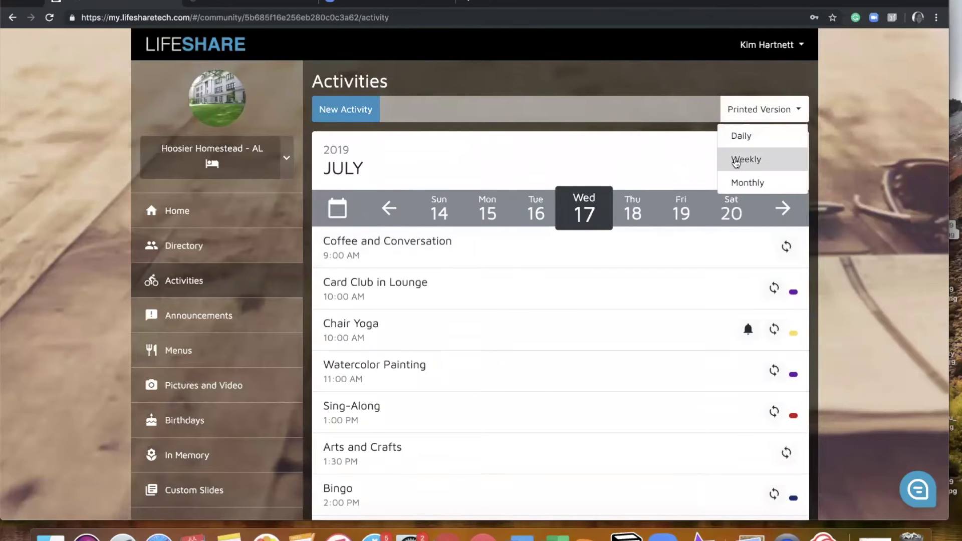
click(732, 161)
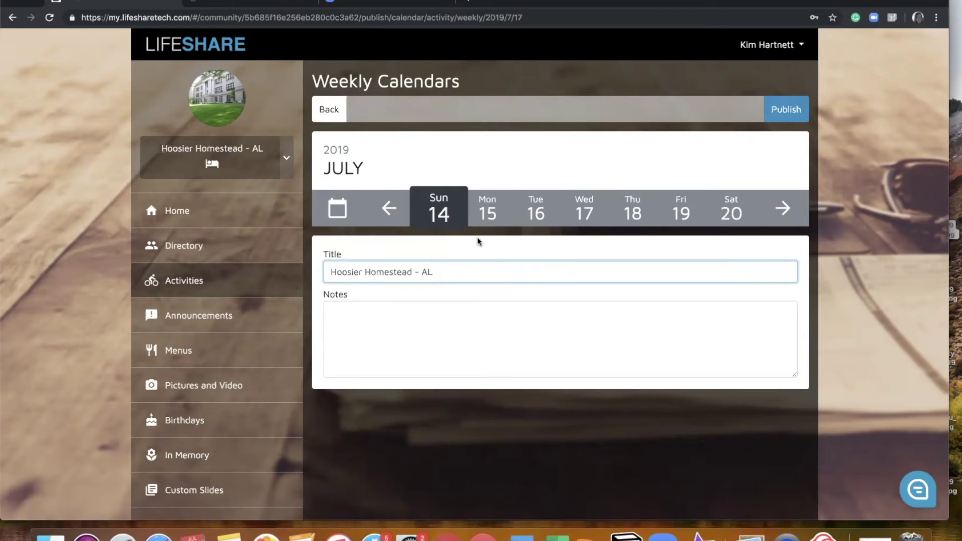
click(339, 110)
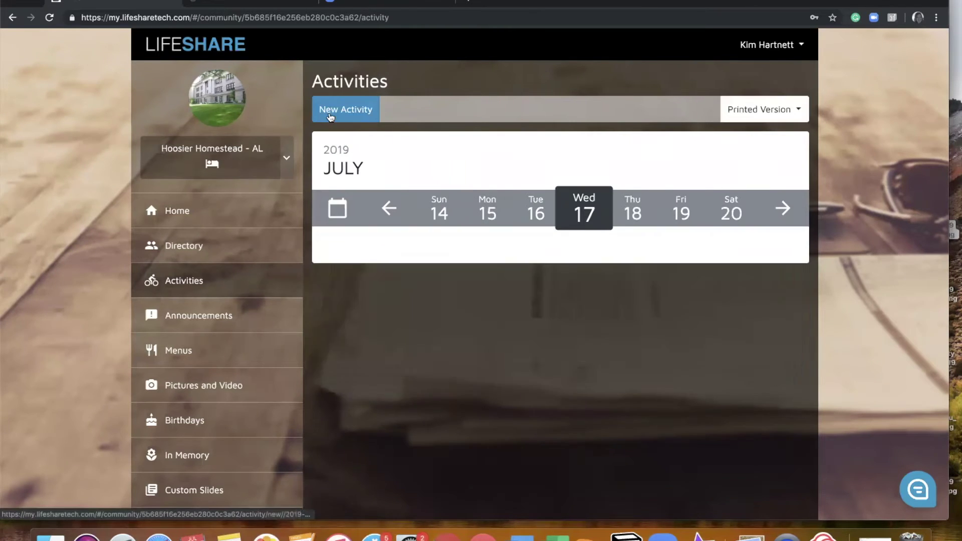